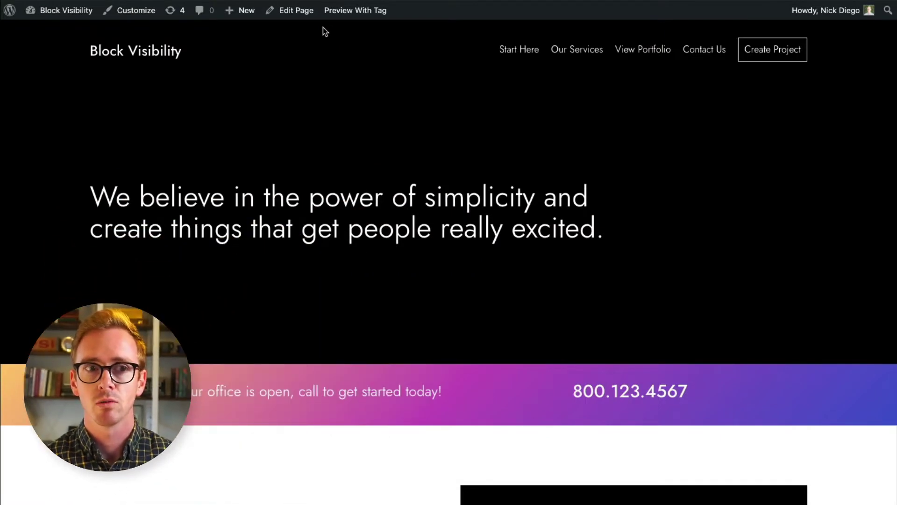
Open the page in the block editor and select the gradient office-hours banner Group block
scroll(533, 241, "down", 3)
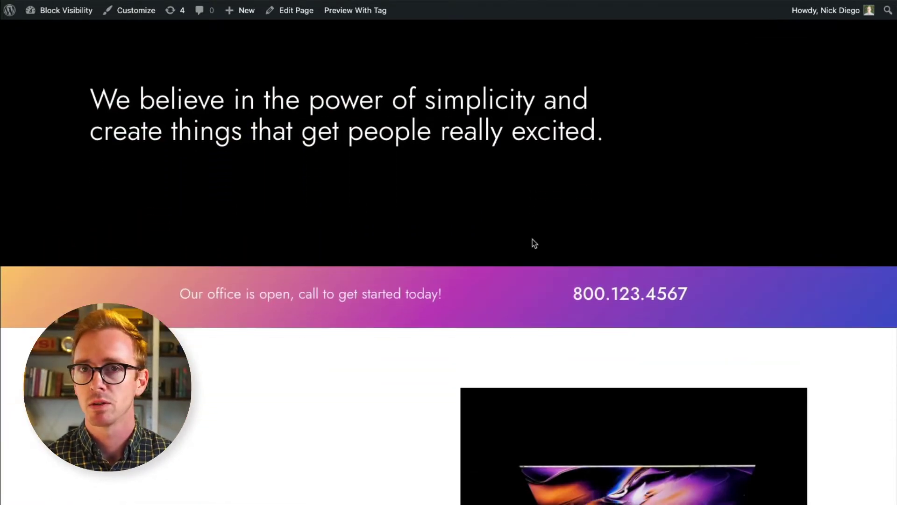
scroll(532, 241, "up", 1)
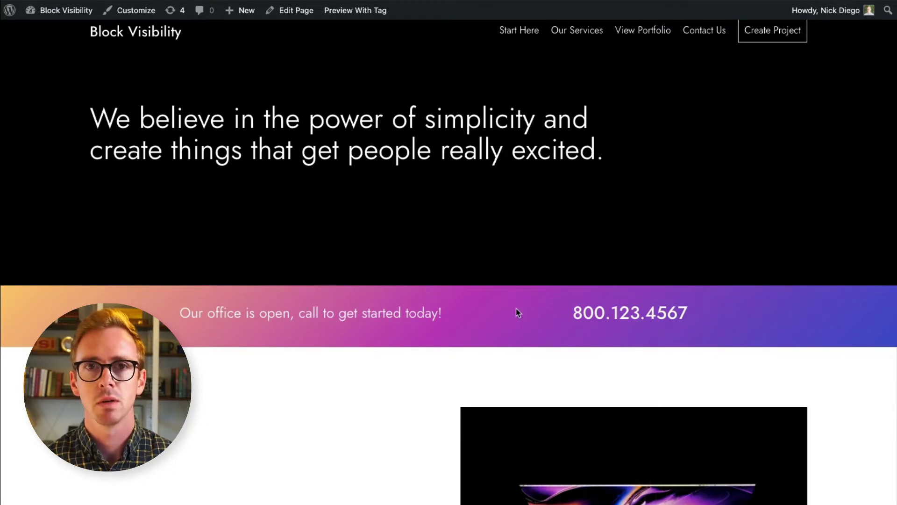
scroll(518, 313, "up", 1)
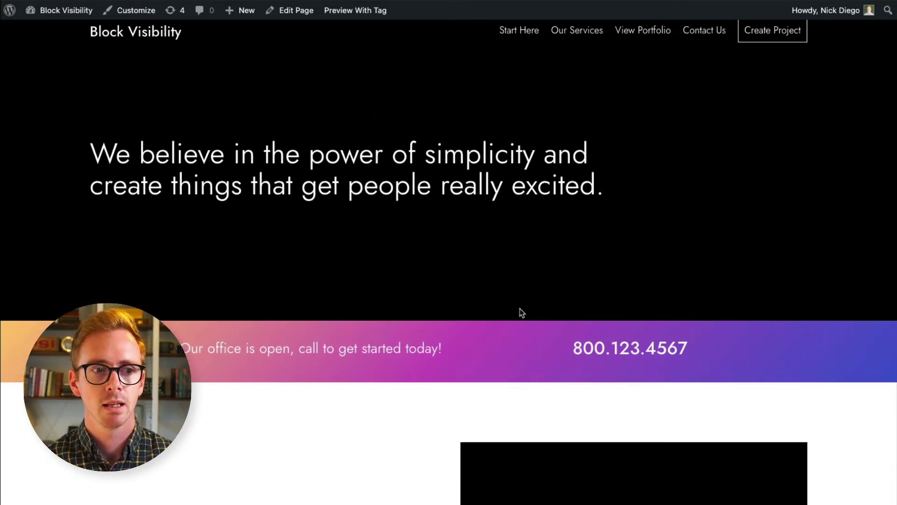
scroll(522, 313, "up", 1)
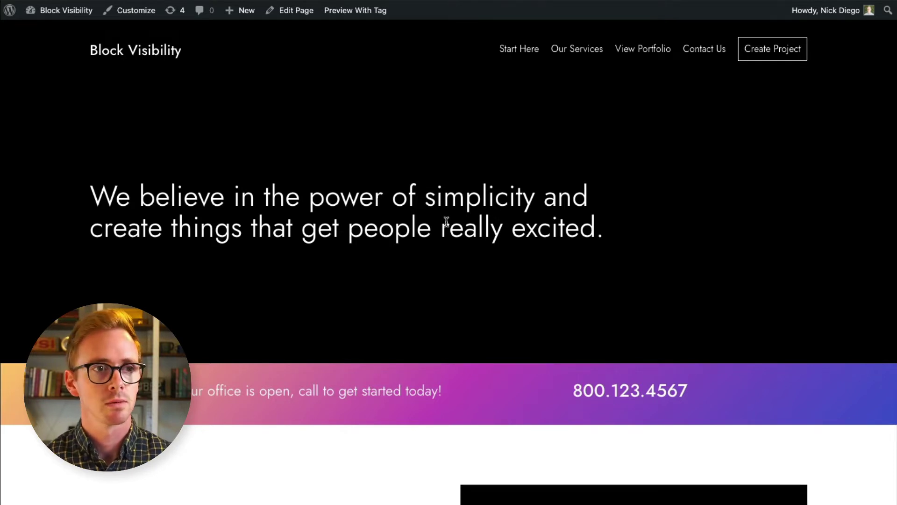
left_click(295, 17)
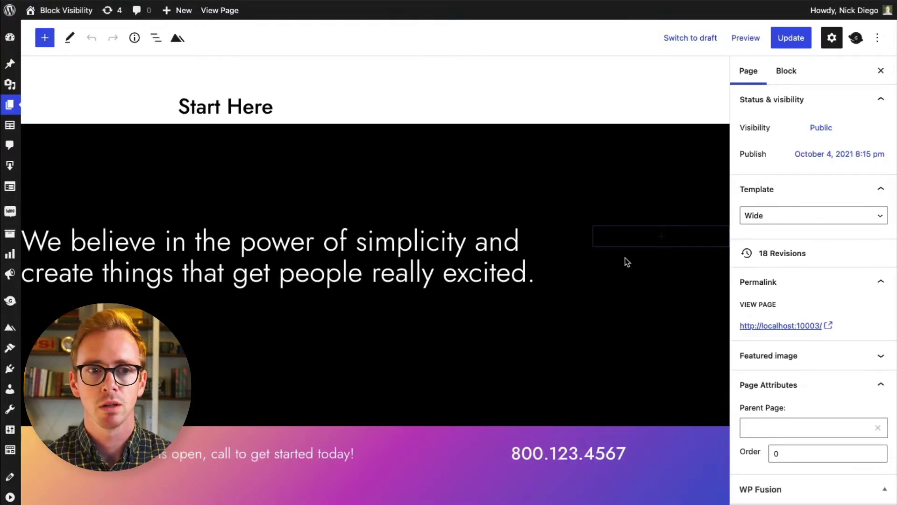
scroll(603, 276, "down", 3)
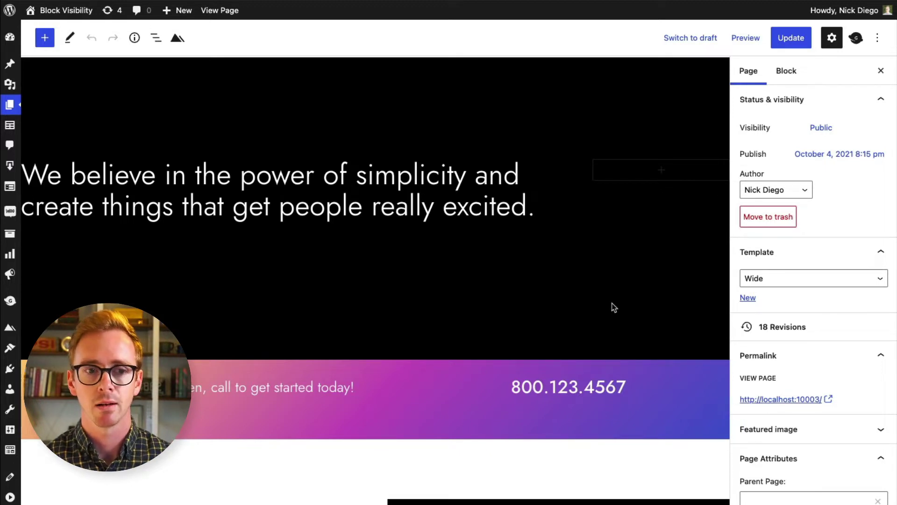
left_click(675, 379)
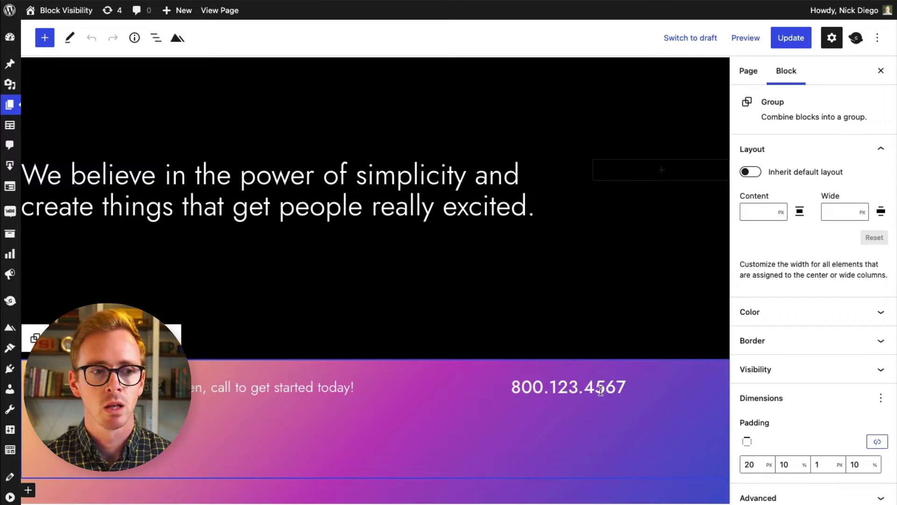
Expand the banner group's Visibility panel and review its Date & Time schedule: start Now, stop Never
left_click(793, 370)
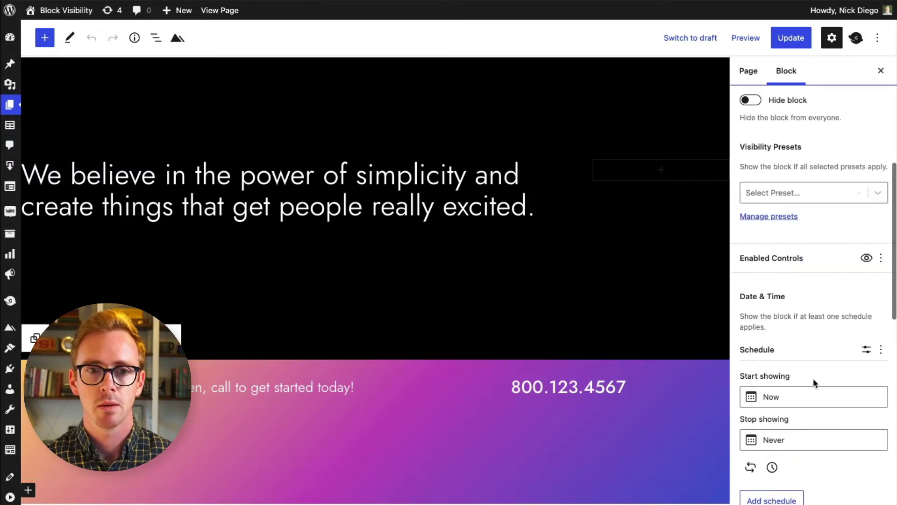
scroll(813, 382, "down", 1)
scroll(813, 382, "up", 2)
scroll(813, 383, "up", 1)
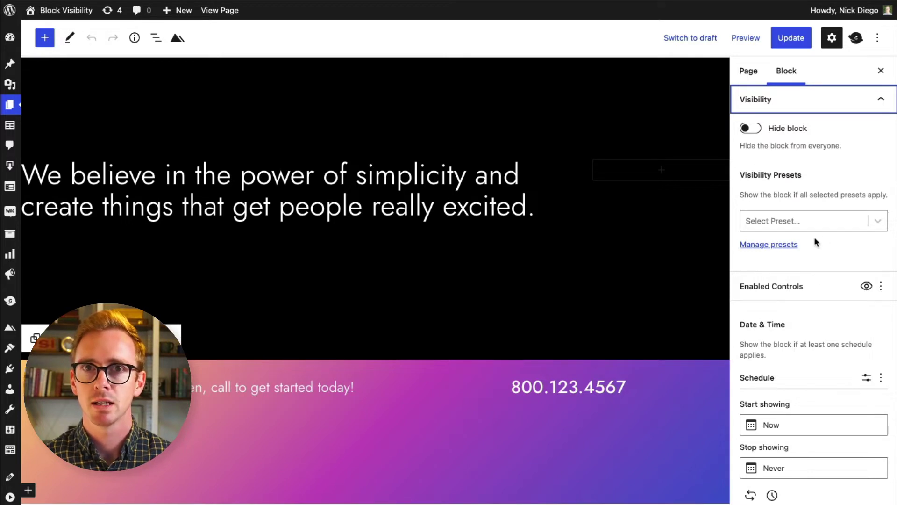
scroll(833, 256, "down", 1)
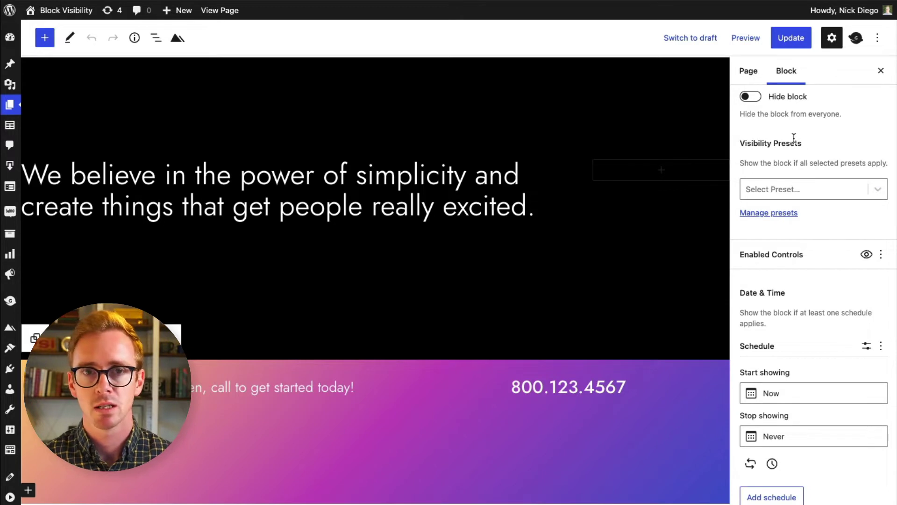
scroll(856, 169, "down", 4)
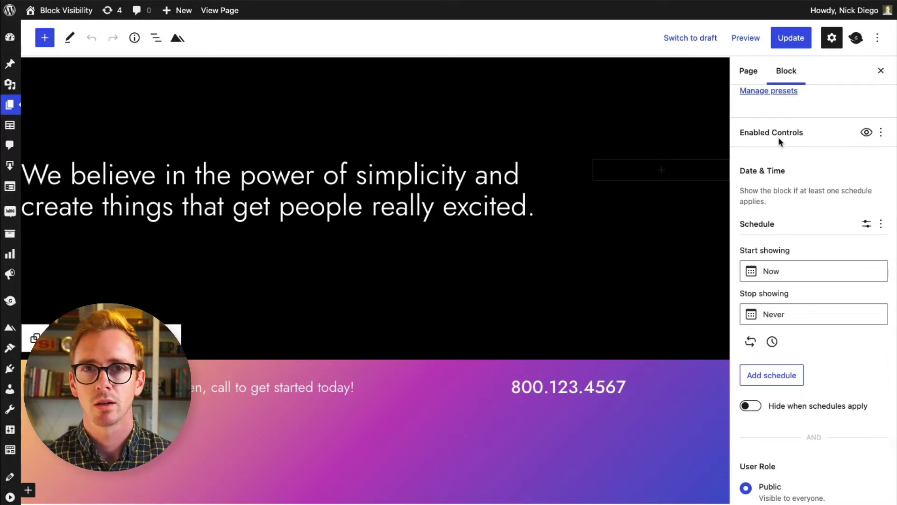
scroll(811, 206, "down", 1)
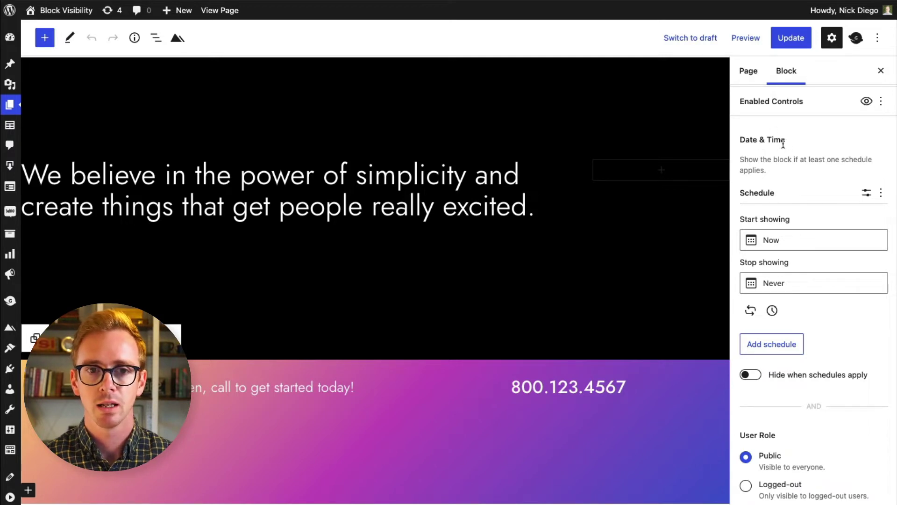
scroll(780, 280, "down", 6)
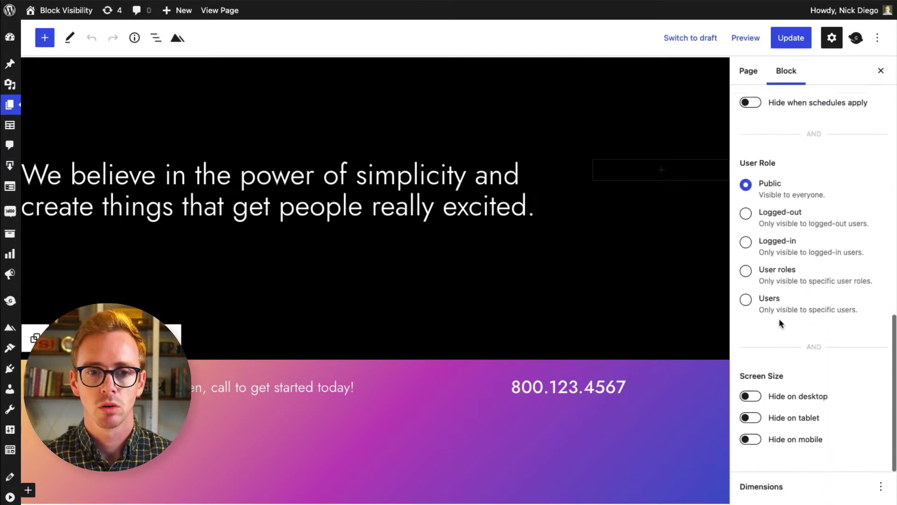
scroll(779, 323, "down", 1)
scroll(800, 334, "up", 6)
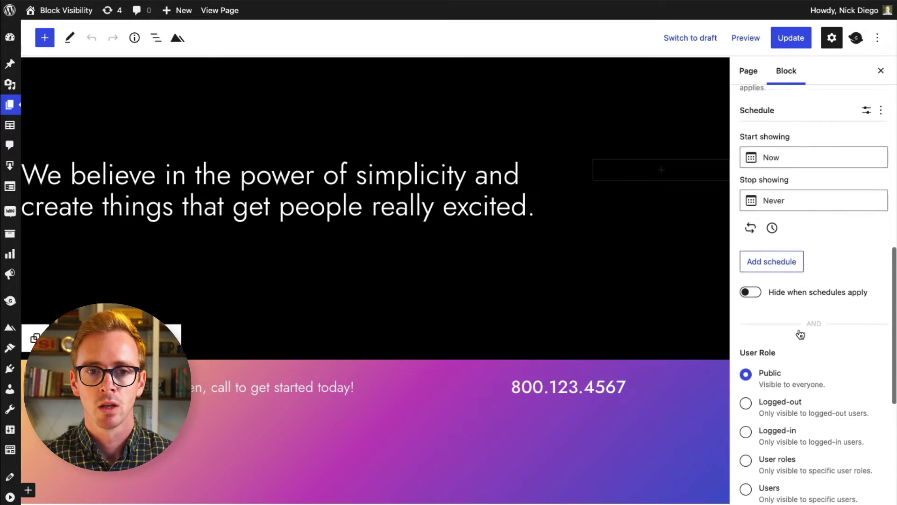
scroll(800, 333, "up", 3)
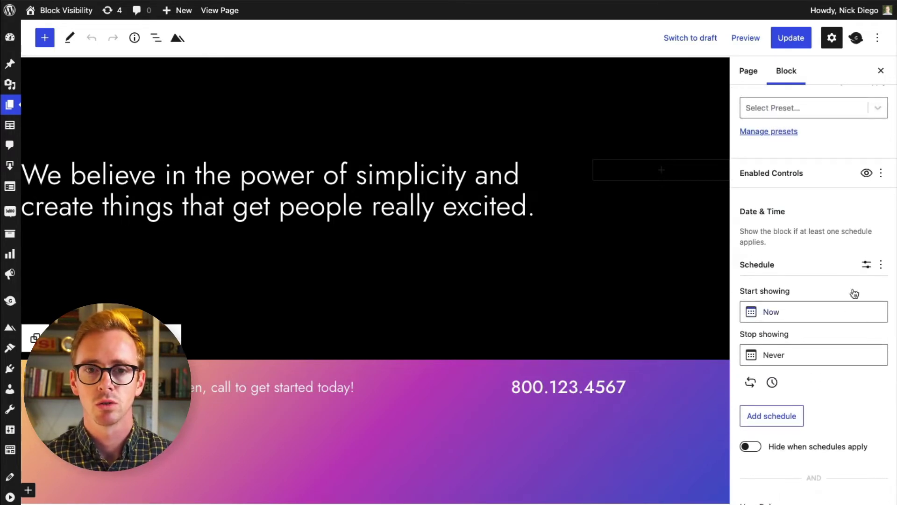
Uncheck the Screen Size and User Role controls so only Date & Time remains
left_click(867, 174)
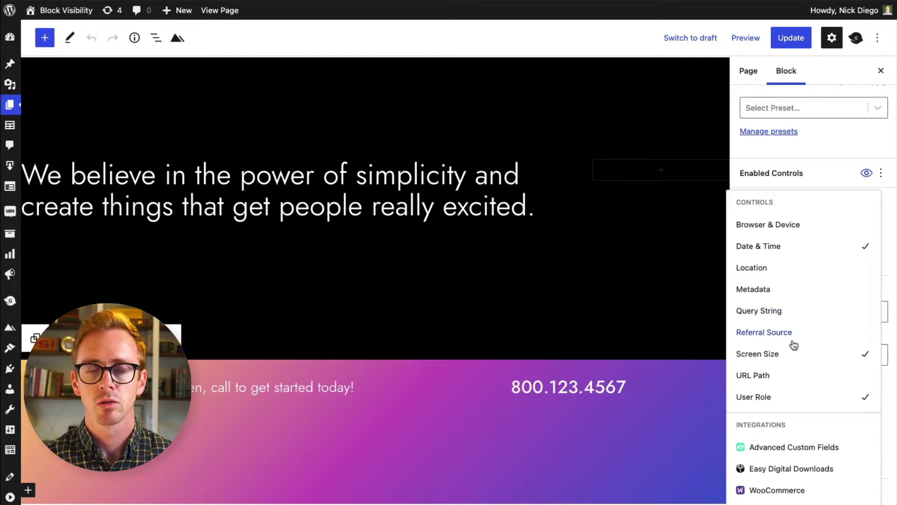
scroll(793, 351, "down", 1)
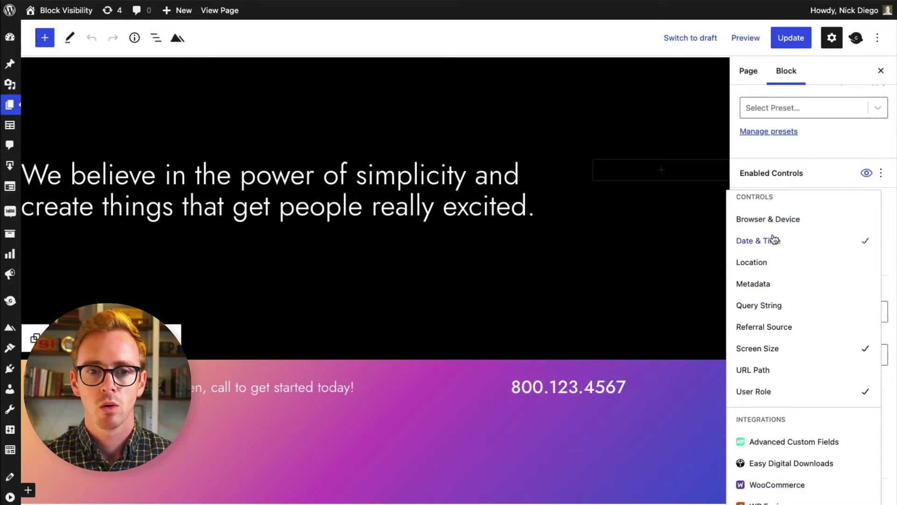
left_click(779, 354)
left_click(779, 391)
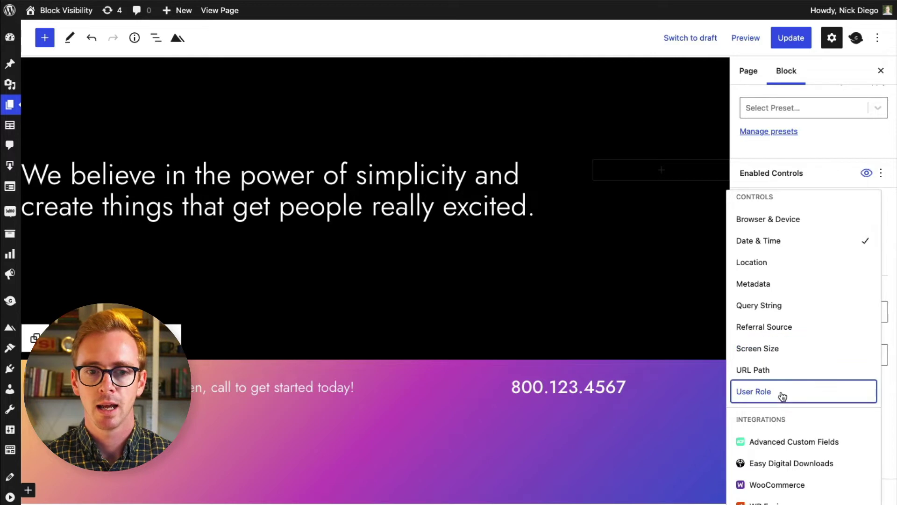
left_click(832, 182)
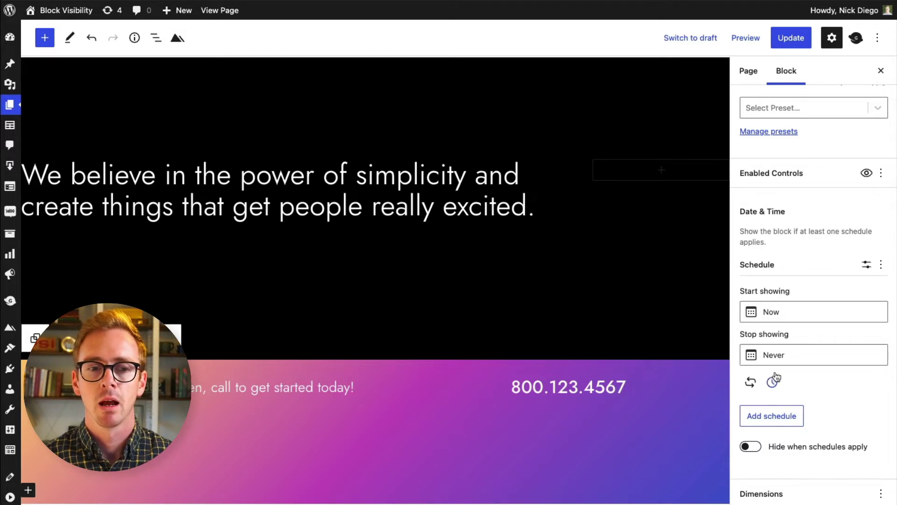
Add day-of-week and time-of-day interval options to the schedule, then save the page
scroll(809, 382, "down", 1)
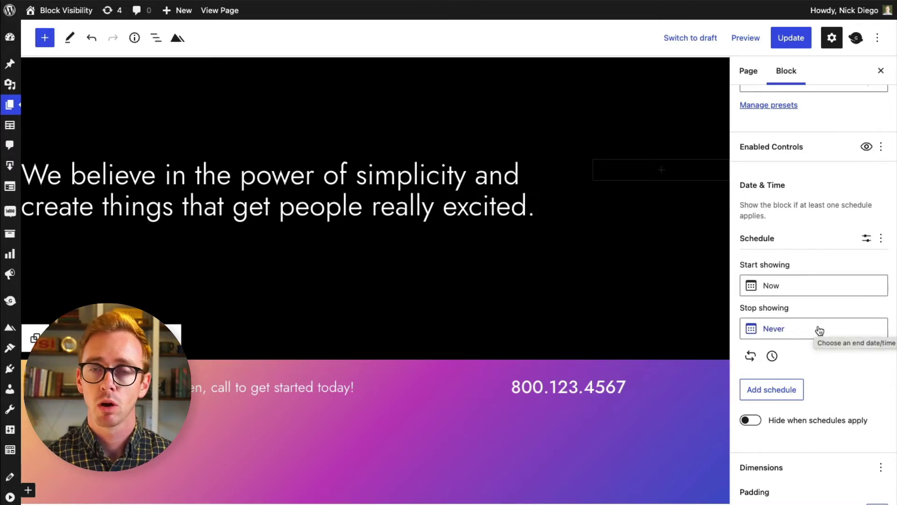
left_click(751, 358)
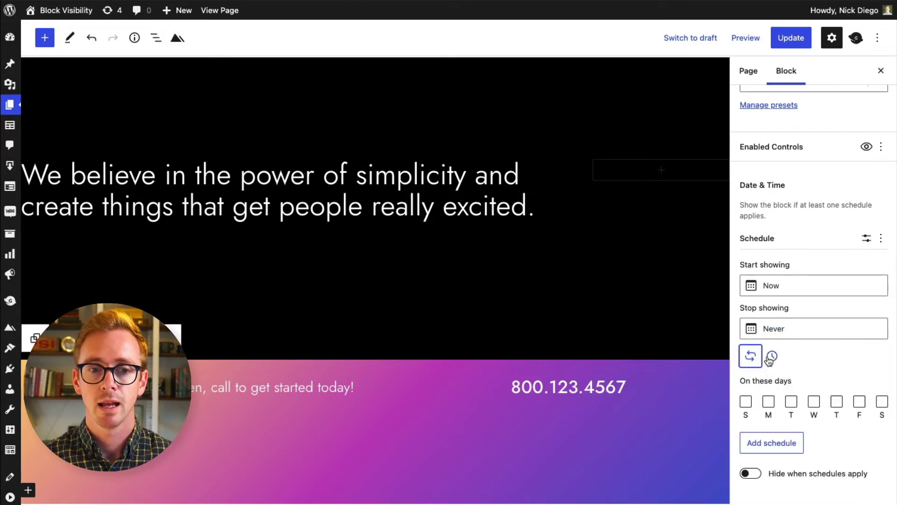
left_click(772, 357)
scroll(812, 372, "down", 2)
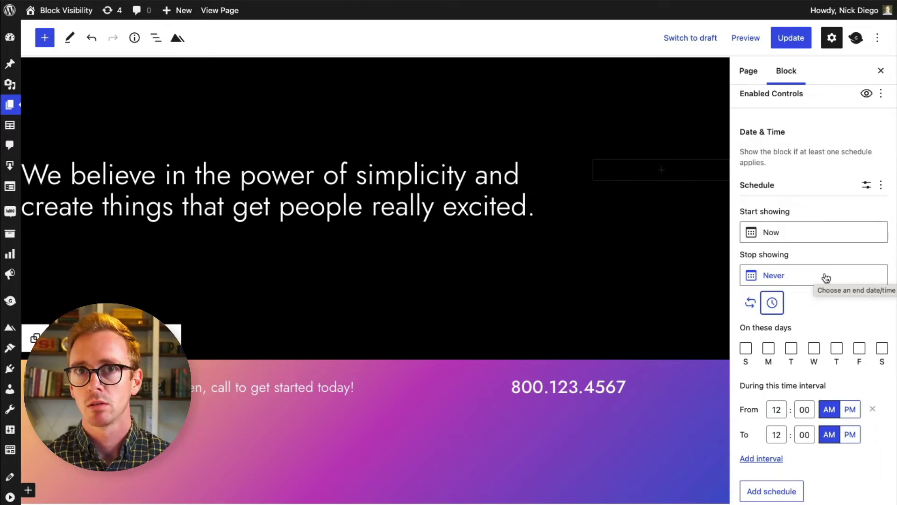
key("ctrl+s")
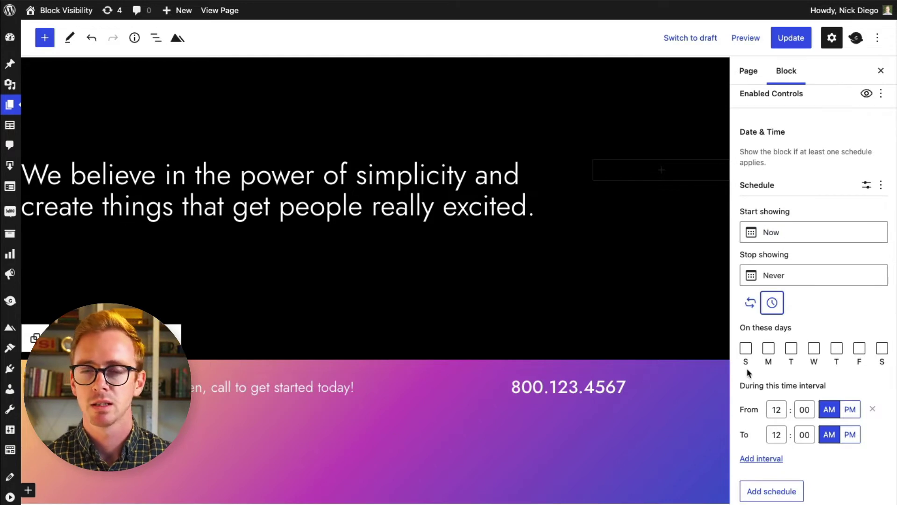
Set the schedule's stop date to December 31, 2021
left_click(787, 279)
scroll(778, 385, "down", 2)
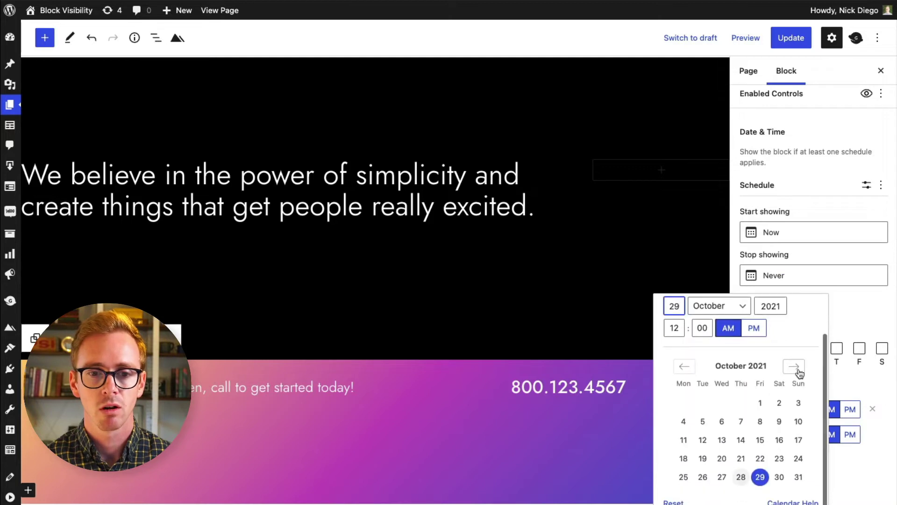
left_click(797, 369)
left_click(800, 370)
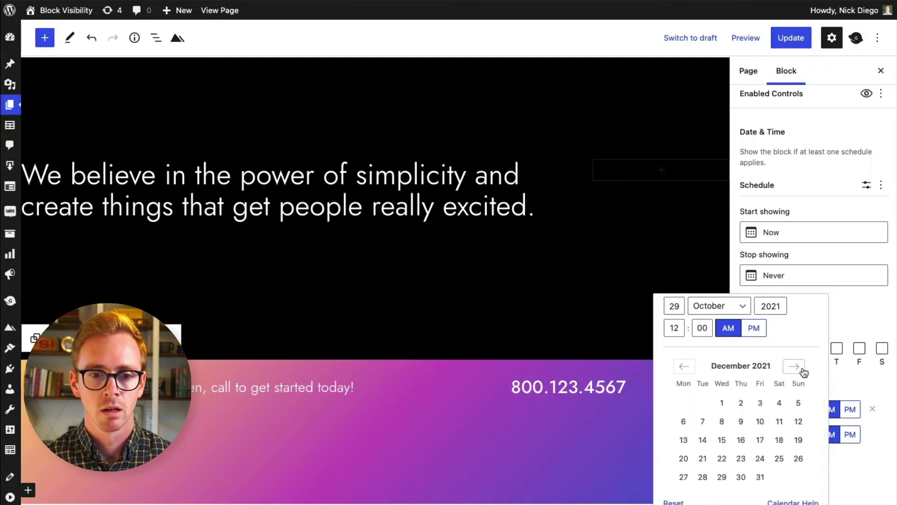
left_click(760, 476)
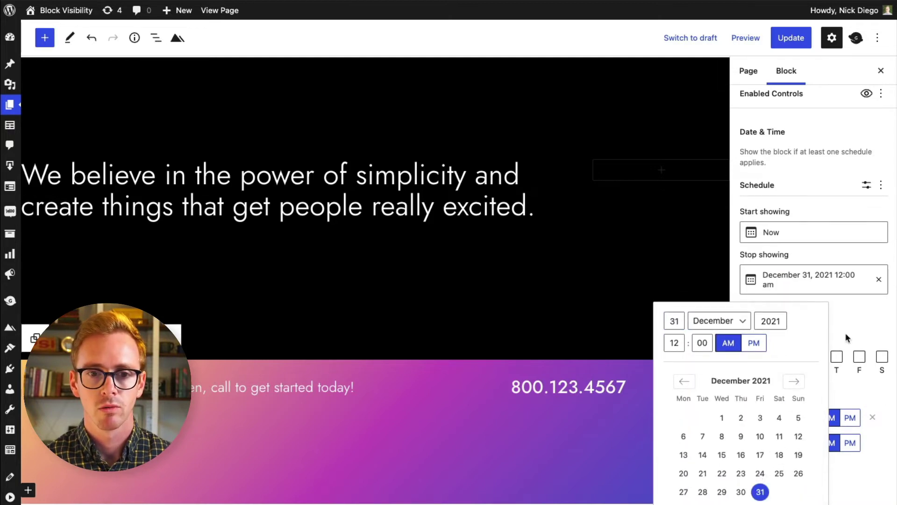
left_click(843, 290)
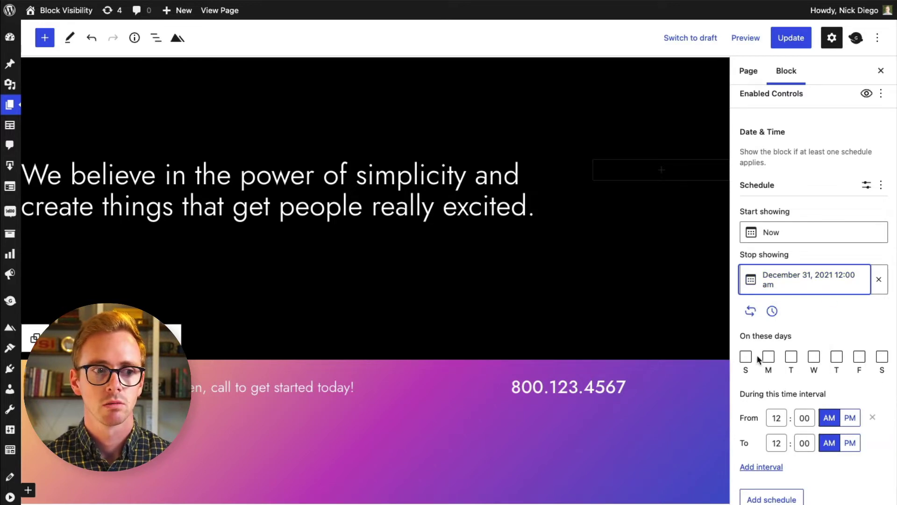
Tick Monday through Friday as the banner's scheduled days
left_click(768, 356)
left_click(791, 357)
left_click(814, 357)
left_click(837, 356)
left_click(858, 357)
Set the time interval to 09:00 AM – 05:00 PM, then click into the heading paragraph
scroll(823, 383, "down", 1)
left_click(766, 369)
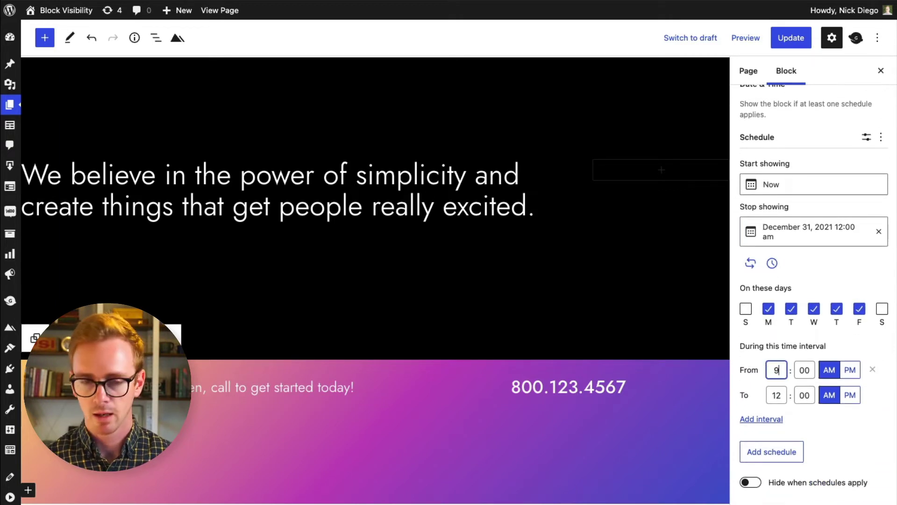
left_click(773, 394)
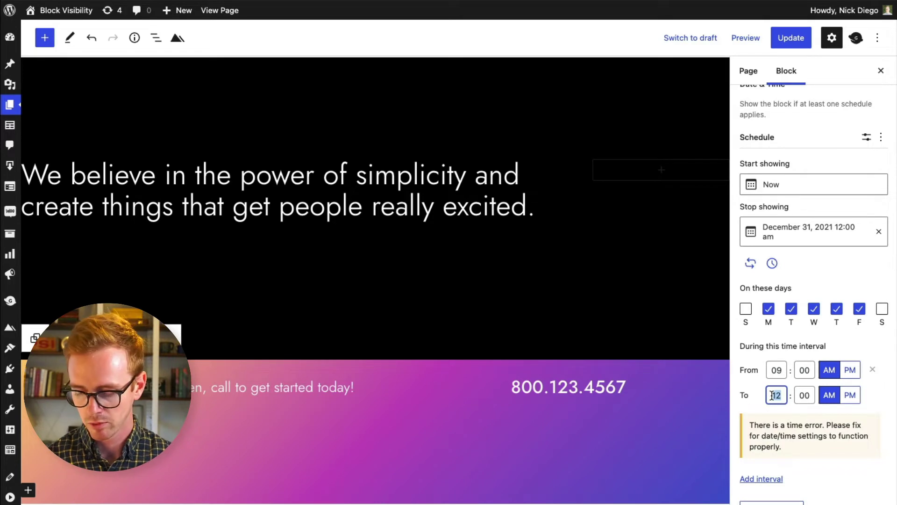
type("5")
left_click(850, 395)
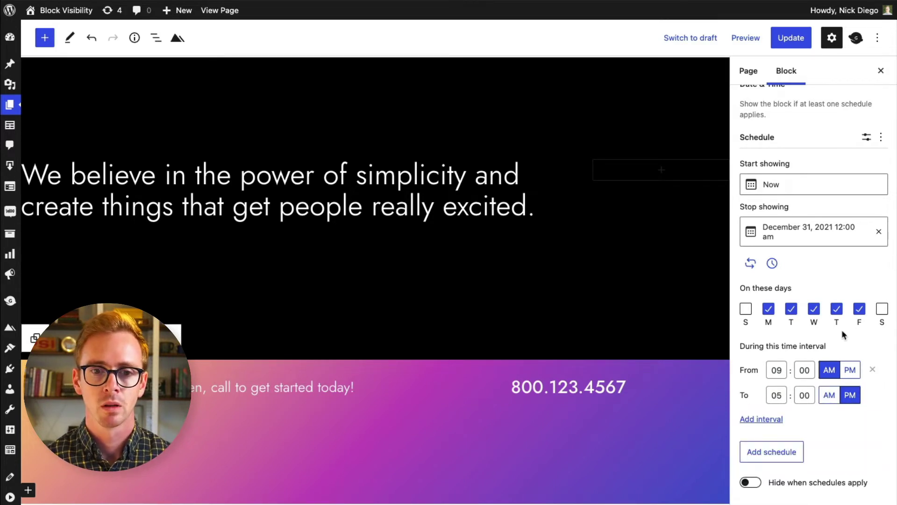
scroll(852, 342, "up", 1)
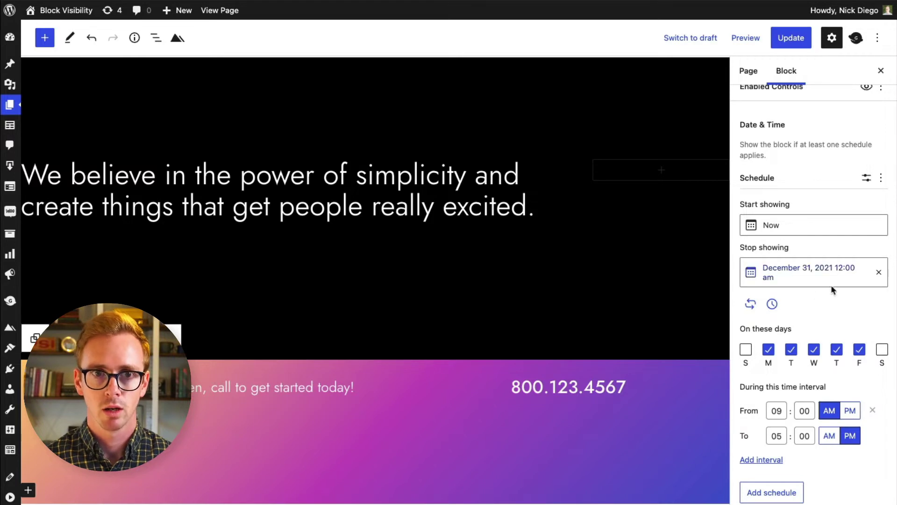
left_click(493, 211)
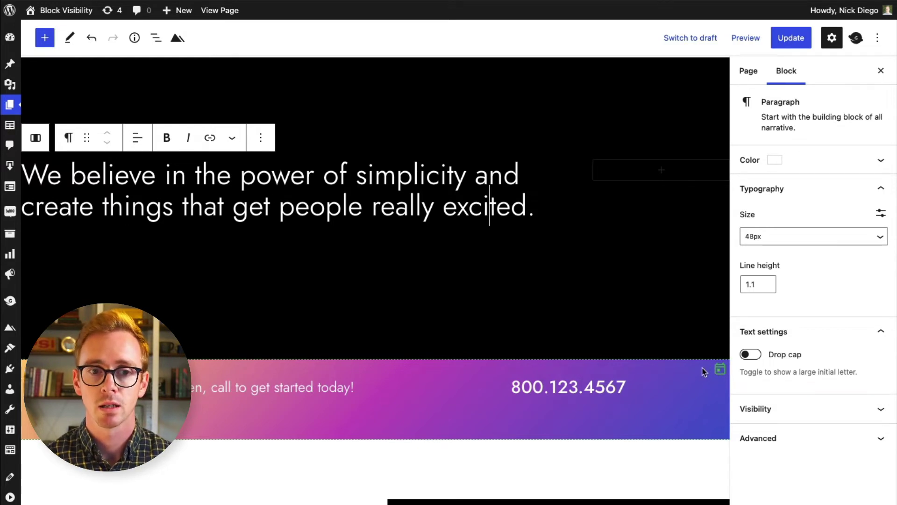
Switch on Hide block for the pink call banner group and save the page
left_click(682, 374)
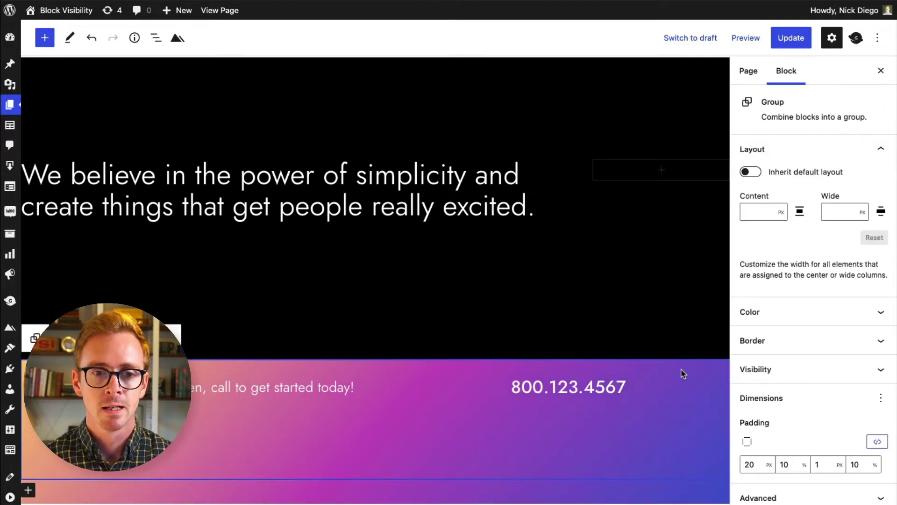
scroll(851, 413, "down", 1)
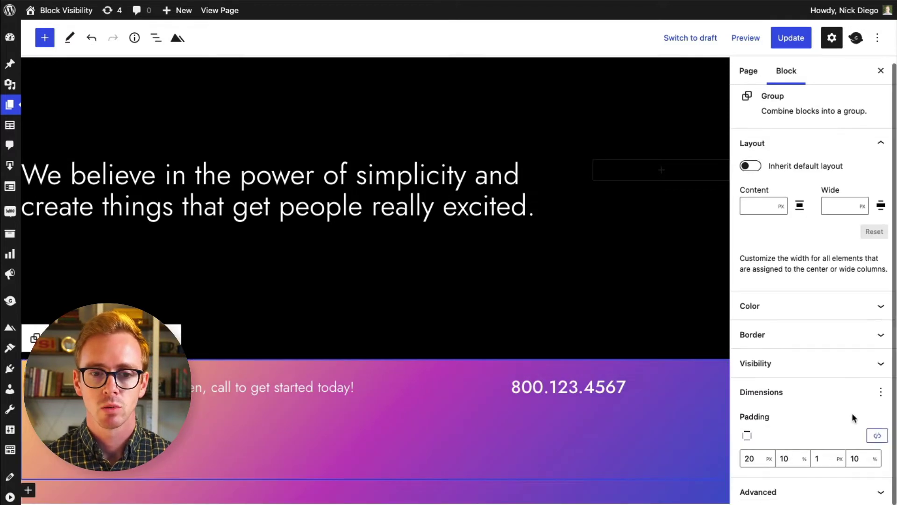
left_click(787, 368)
scroll(820, 463, "up", 1)
scroll(817, 469, "down", 2)
scroll(825, 337, "up", 4)
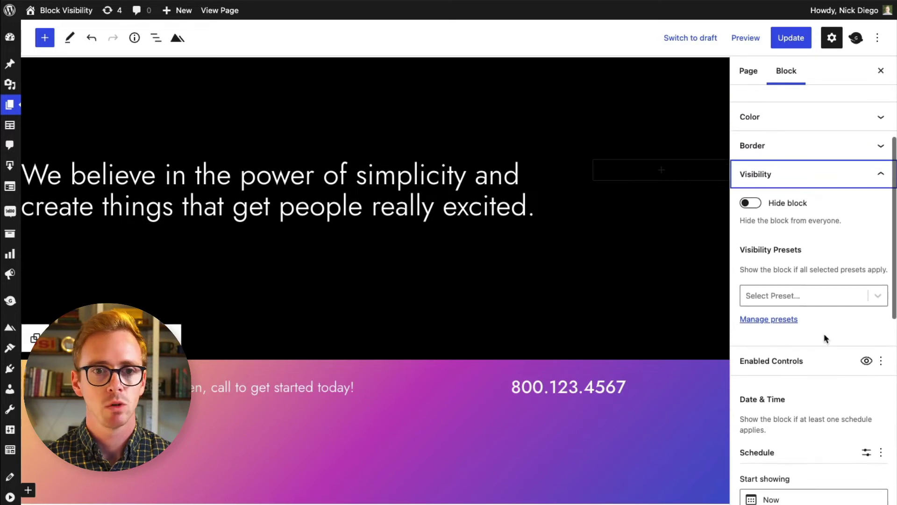
left_click(751, 206)
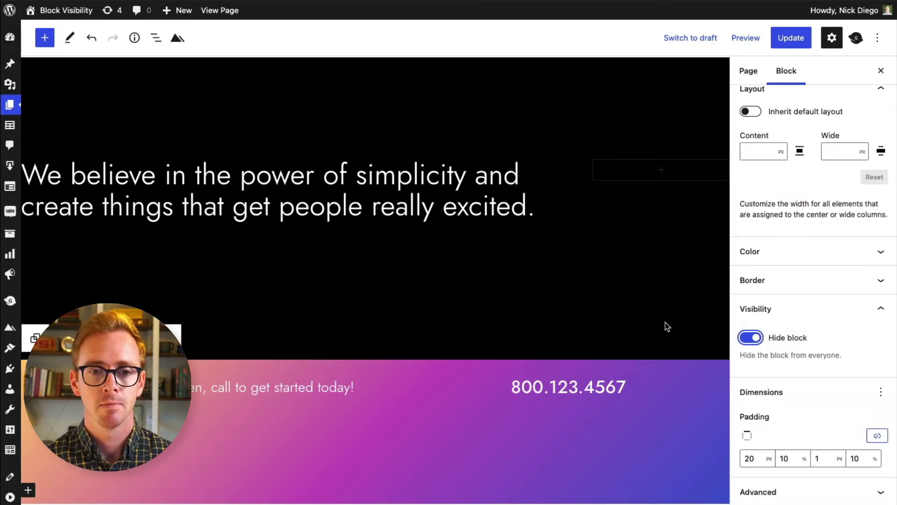
left_click(641, 322)
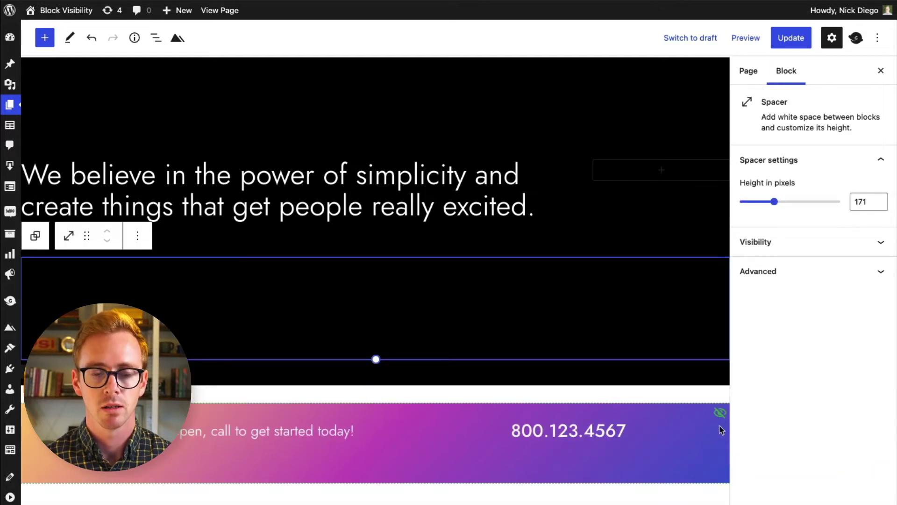
key("ctrl+s")
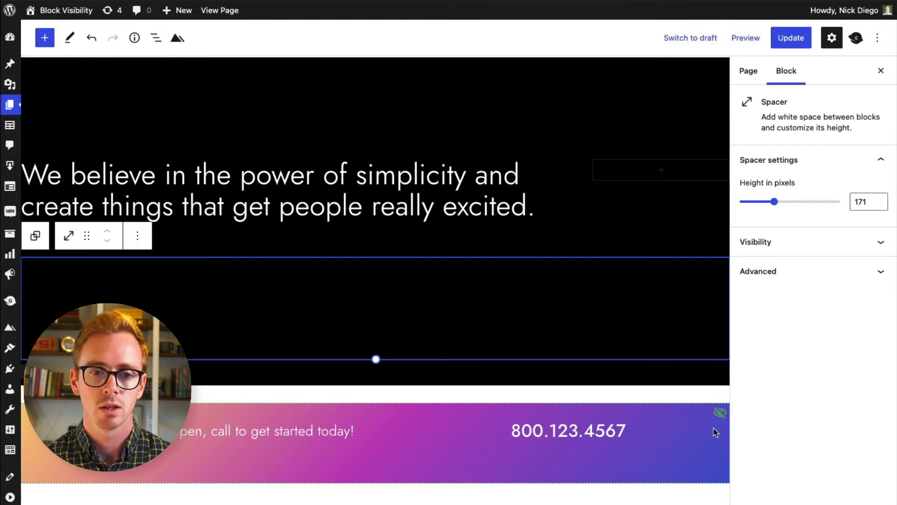
left_click(713, 428)
Switch Hide block off for the banner and open the list of visibility controls
left_click(795, 370)
scroll(846, 435, "down", 2)
left_click(750, 337)
scroll(834, 397, "down", 5)
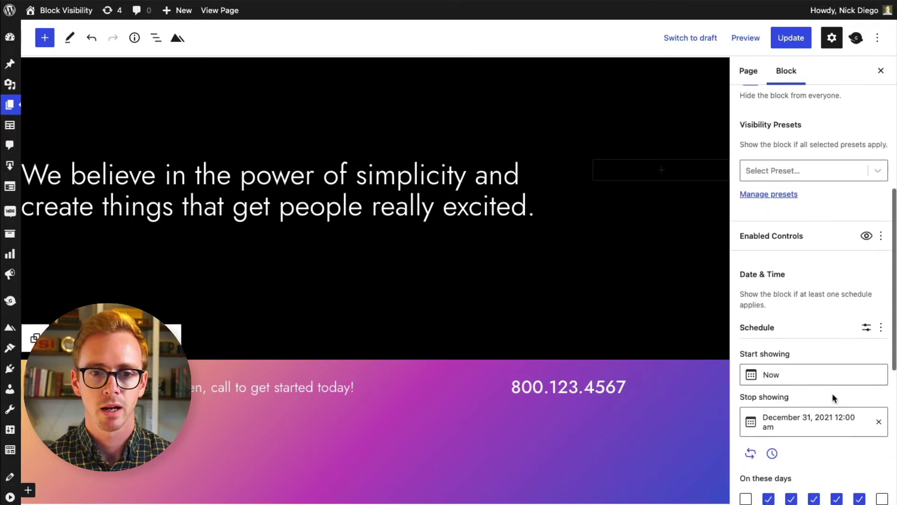
scroll(831, 397, "down", 7)
scroll(771, 217, "up", 2)
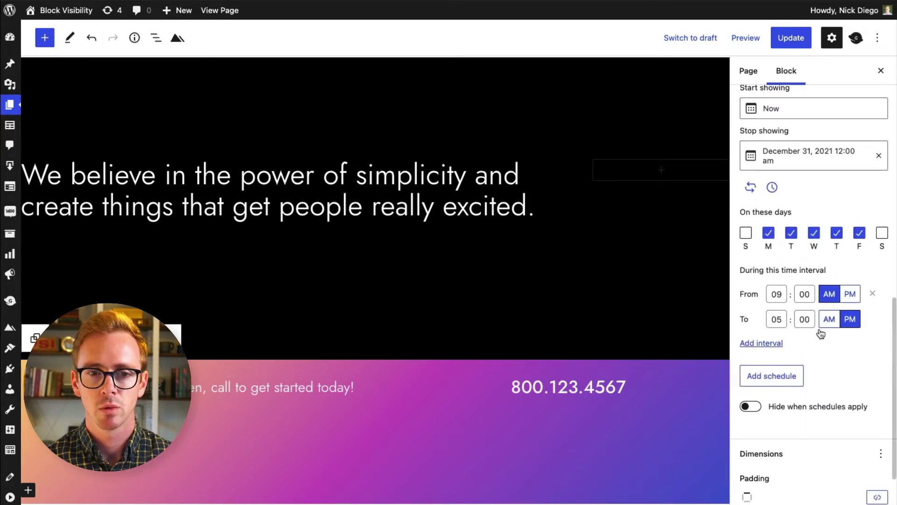
scroll(814, 335, "down", 1)
scroll(818, 225, "up", 2)
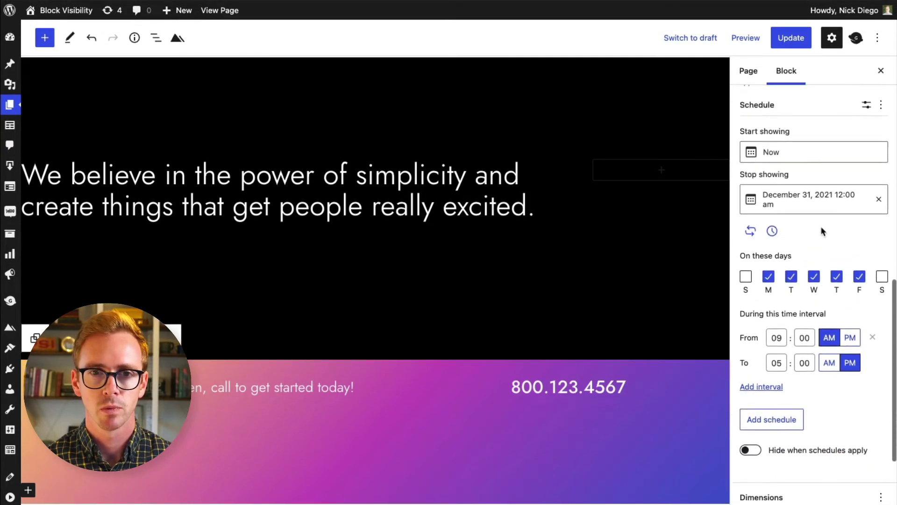
scroll(837, 229, "up", 3)
left_click(866, 143)
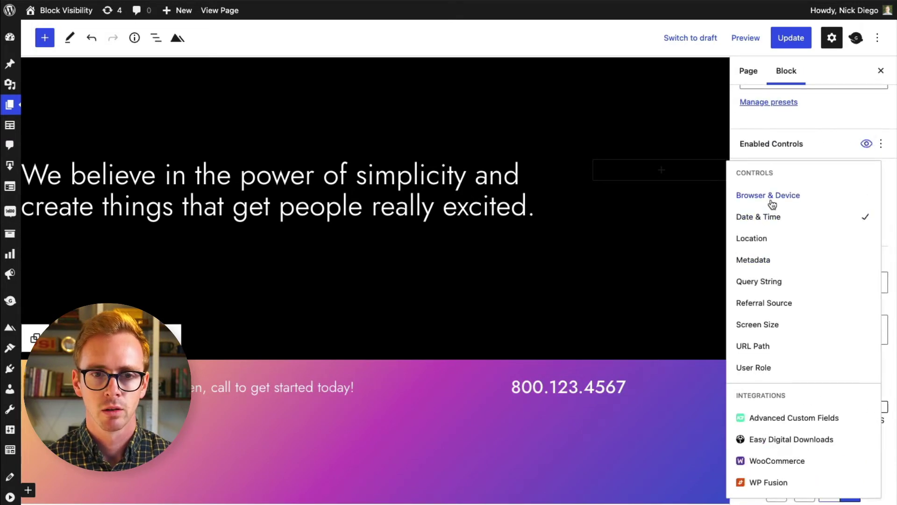
Re-enable the User Role control and set the banner to show only to Logged-out users
left_click(774, 368)
key("Escape")
scroll(819, 313, "down", 7)
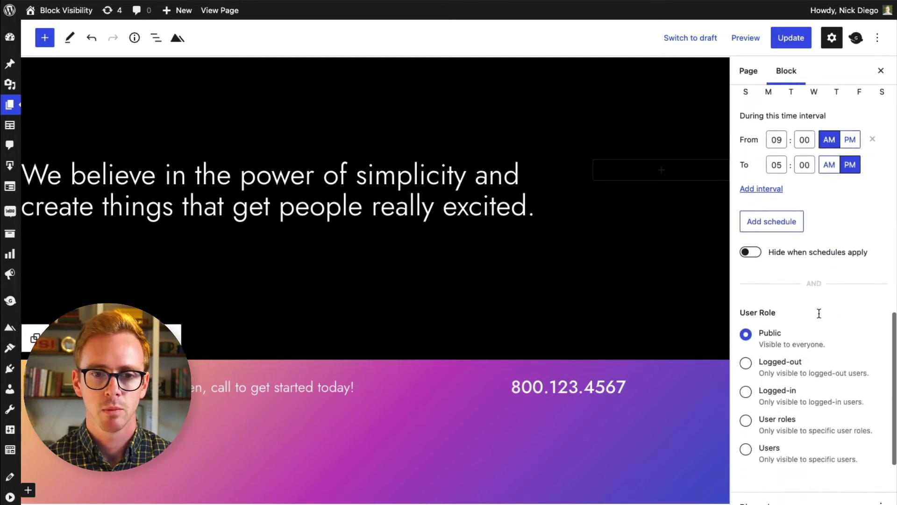
scroll(818, 313, "down", 1)
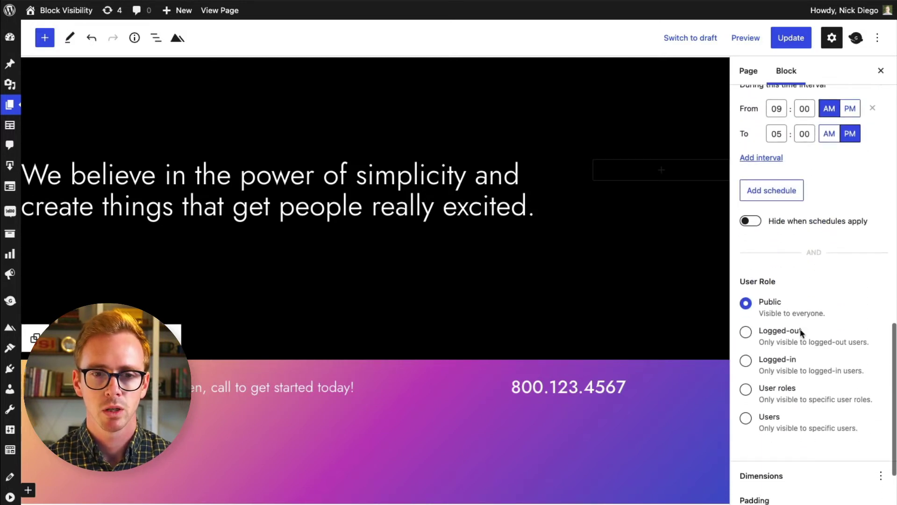
left_click(746, 333)
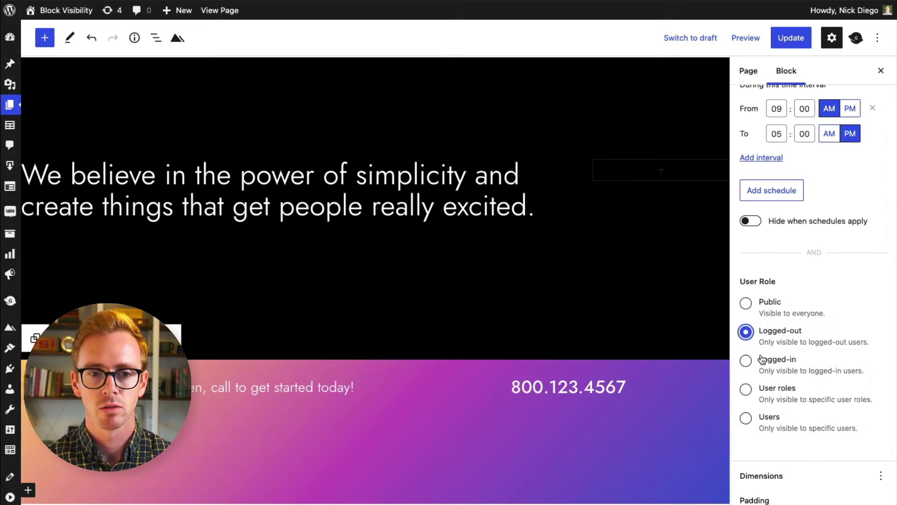
scroll(794, 283, "up", 6)
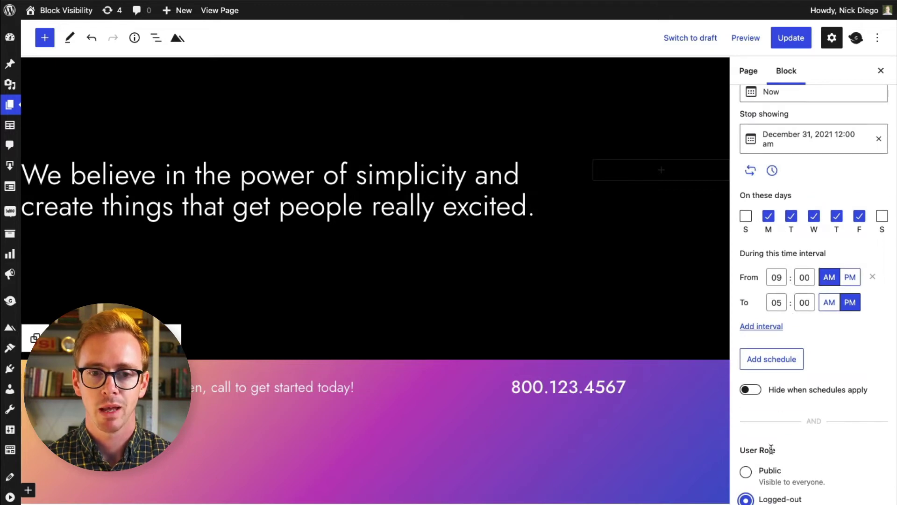
scroll(787, 456, "down", 2)
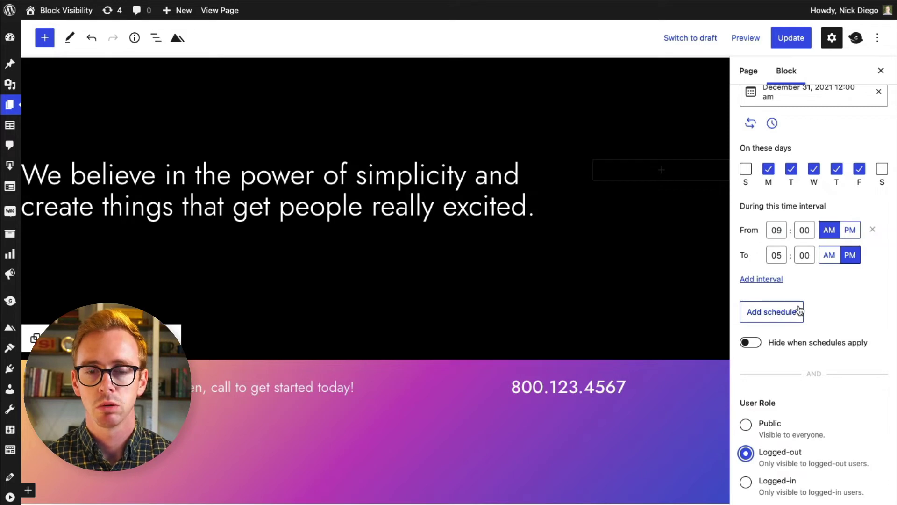
scroll(811, 303, "up", 2)
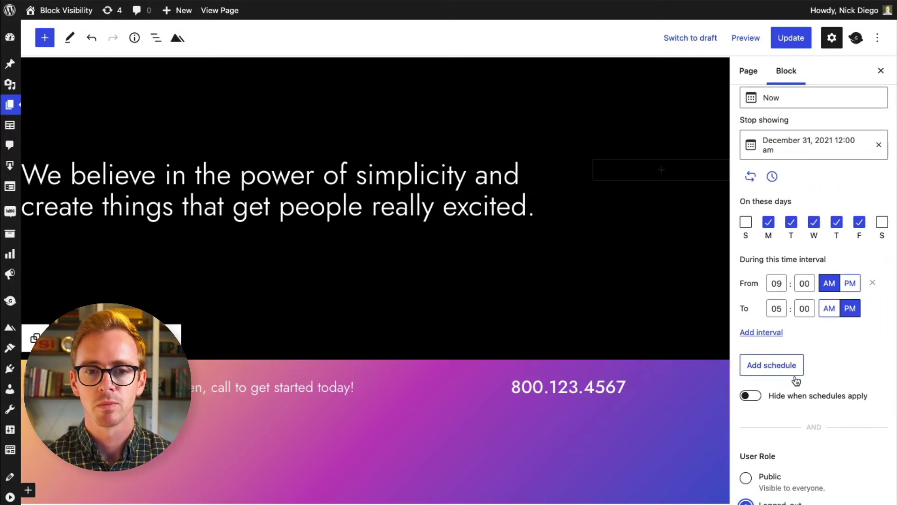
Deselect the banner by selecting the empty right column, then scroll the canvas to review it
left_click(631, 237)
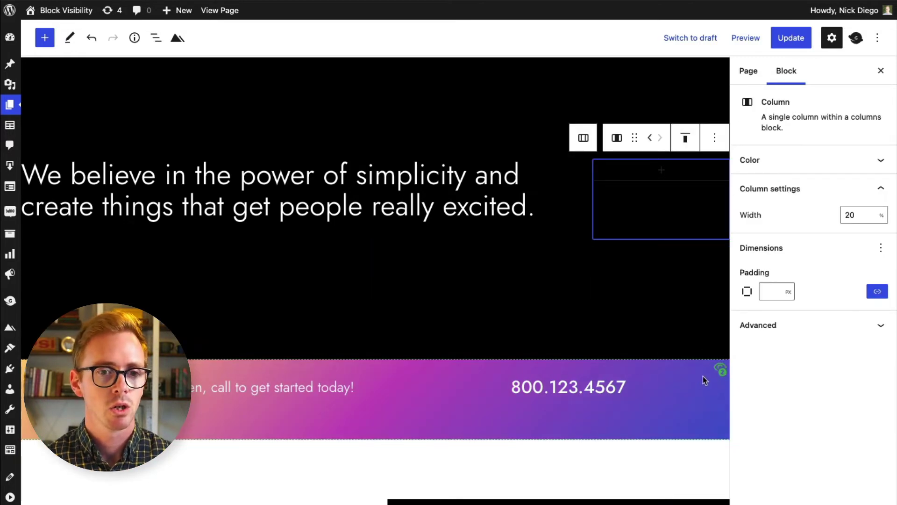
scroll(703, 375, "down", 1)
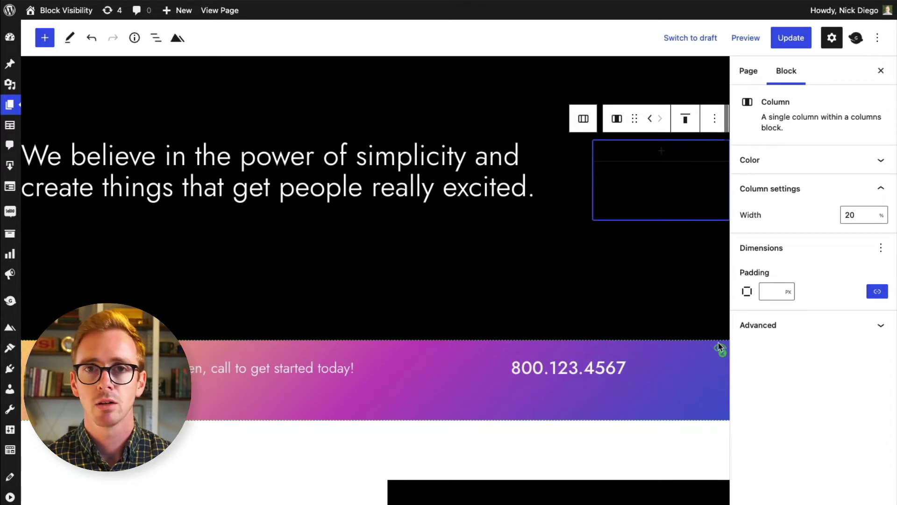
scroll(667, 379, "down", 3)
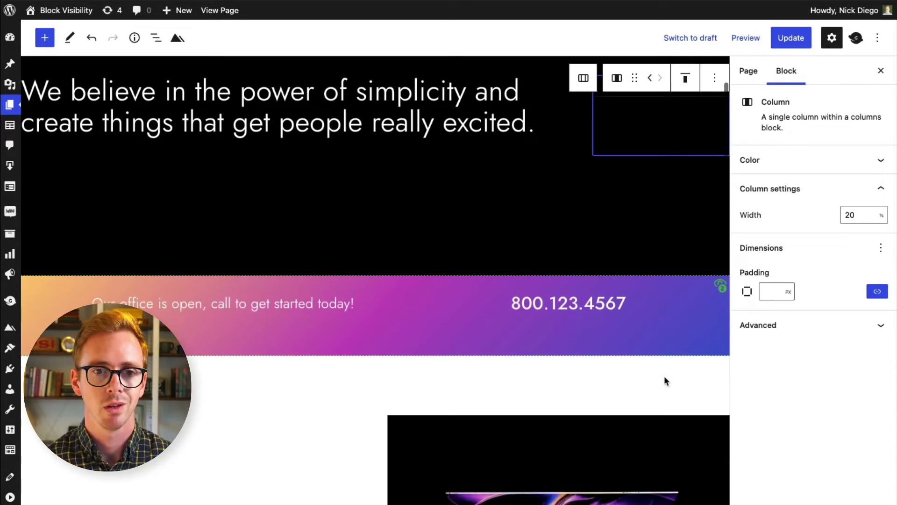
scroll(545, 387, "down", 5)
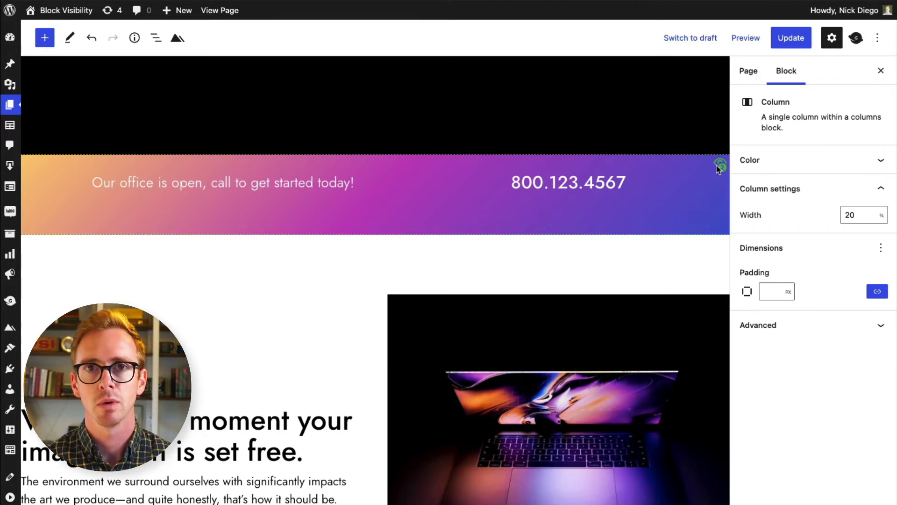
scroll(601, 257, "down", 3)
scroll(601, 260, "down", 2)
scroll(600, 260, "up", 8)
scroll(600, 260, "down", 6)
scroll(599, 260, "up", 4)
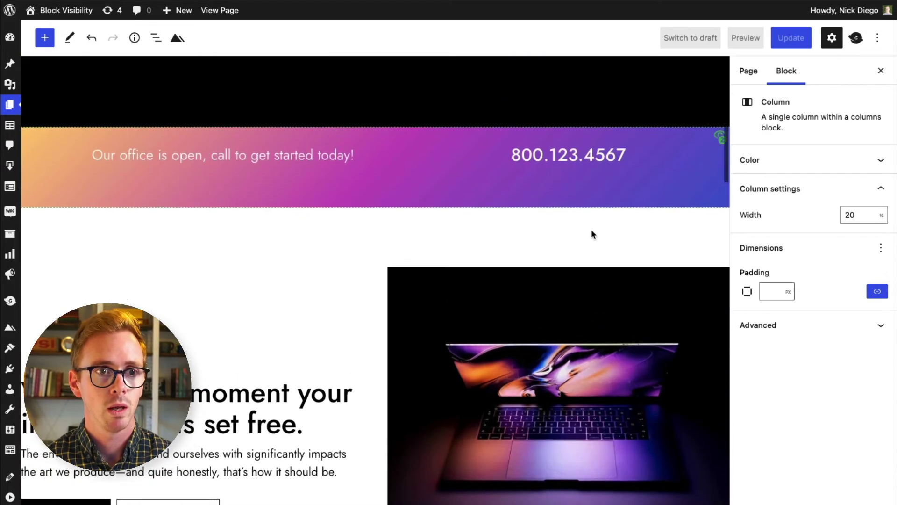
scroll(580, 220, "down", 4)
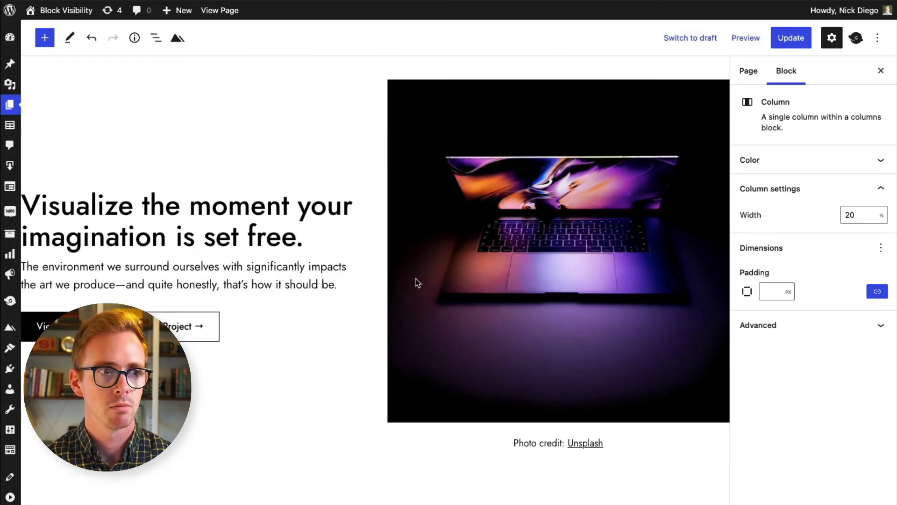
scroll(374, 291, "down", 1)
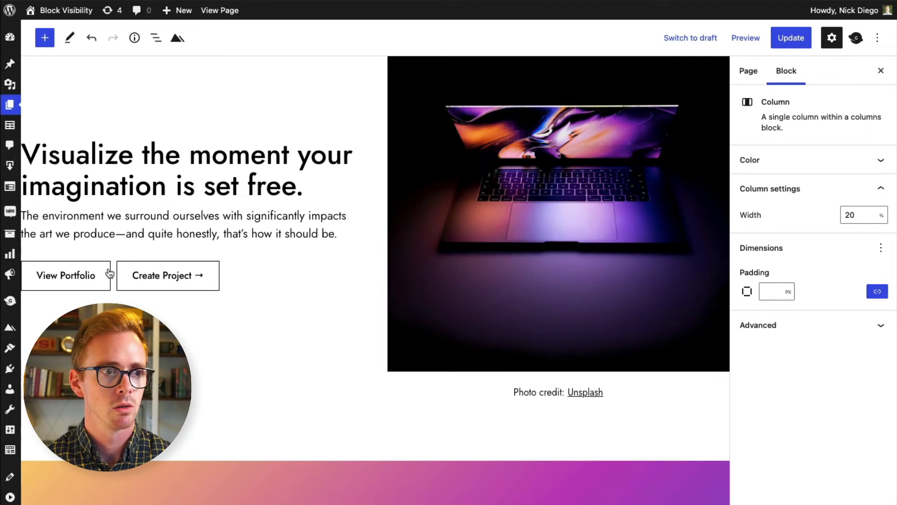
left_click(234, 278)
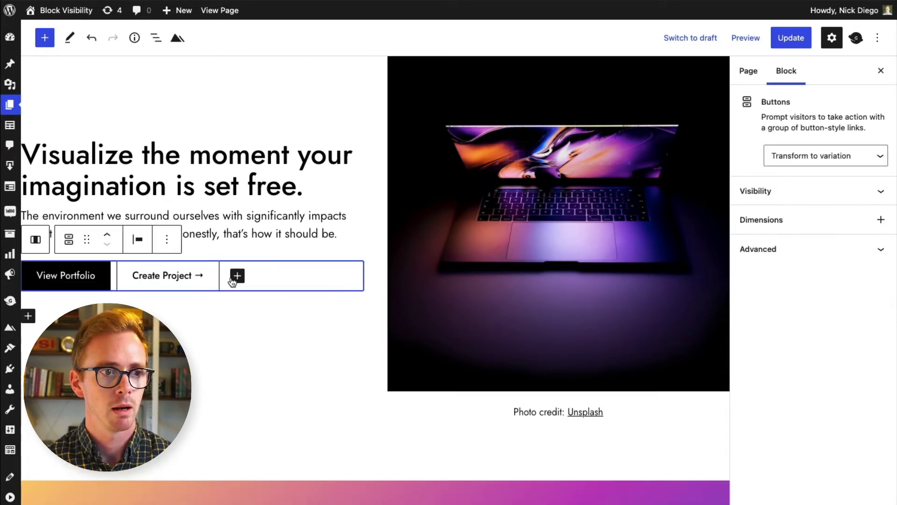
left_click(201, 274)
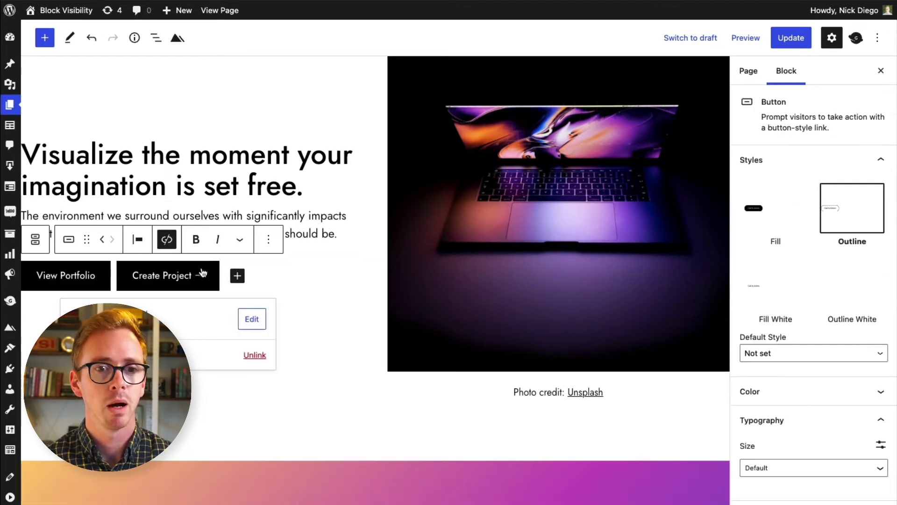
scroll(787, 413, "down", 3)
scroll(787, 411, "down", 1)
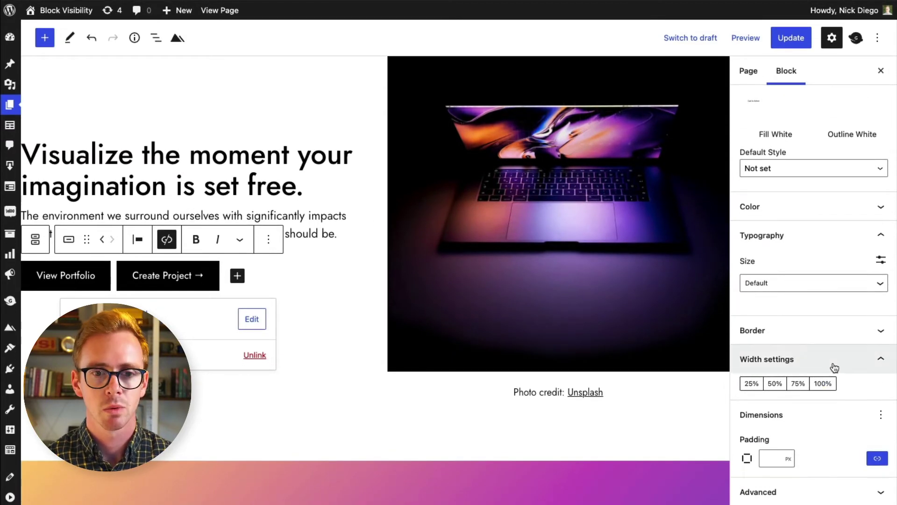
scroll(833, 368, "up", 3)
scroll(834, 367, "down", 3)
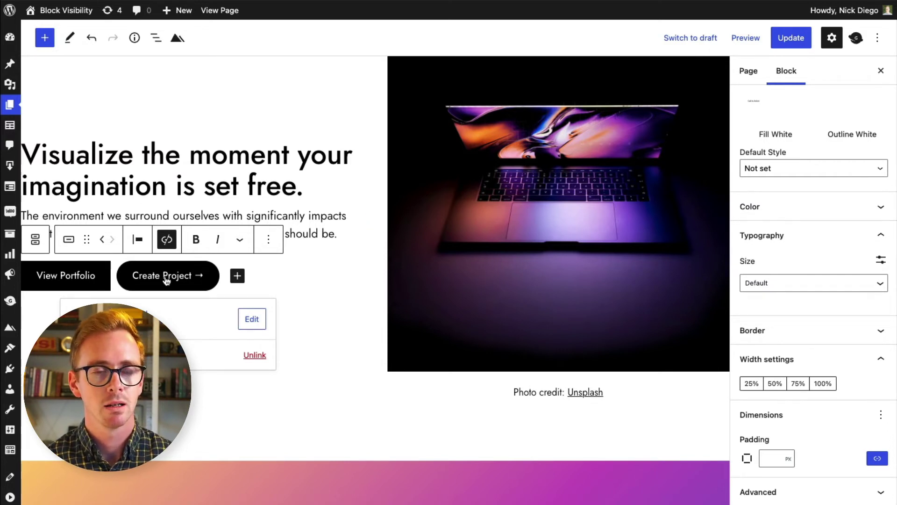
left_click(198, 274)
key("BackSpace")
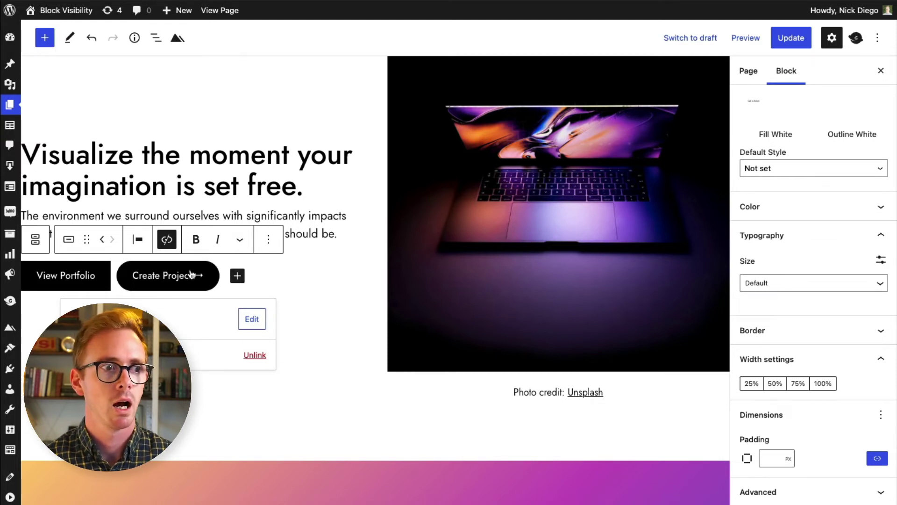
left_click(35, 242)
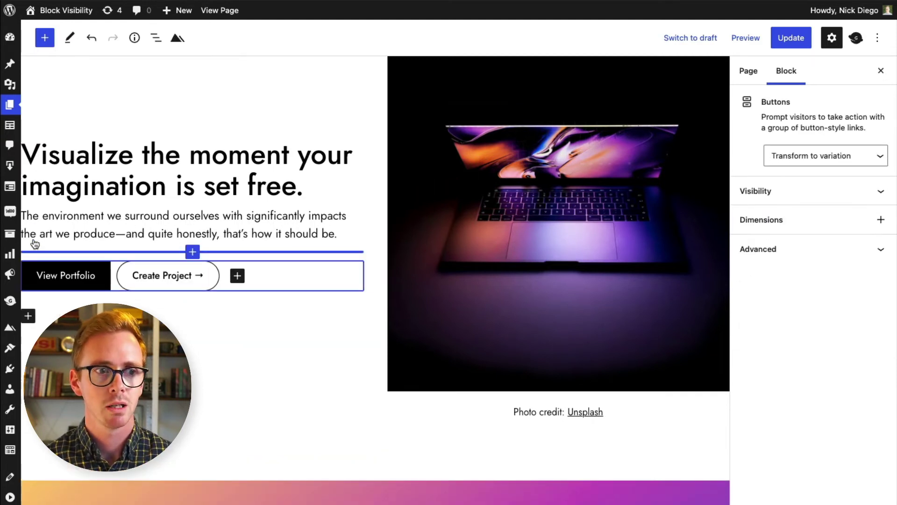
left_click(752, 194)
scroll(835, 413, "down", 2)
scroll(835, 414, "up", 5)
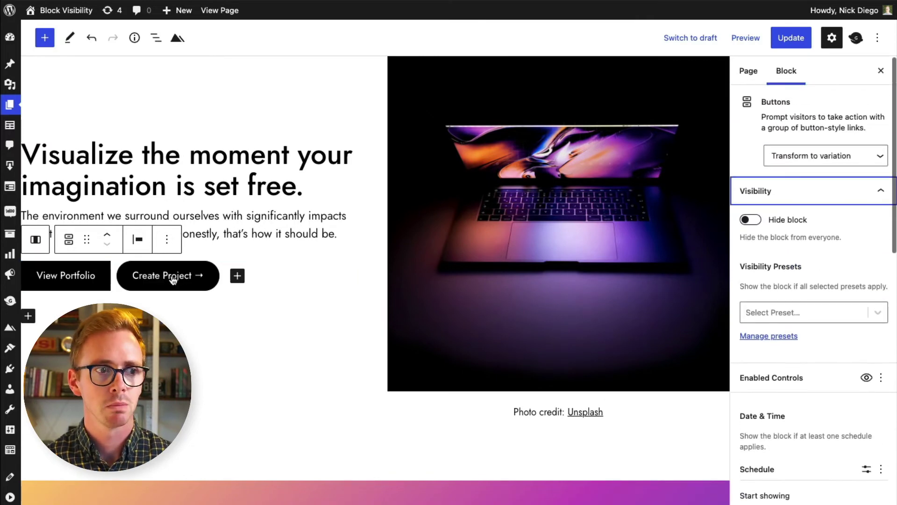
left_click(172, 277)
scroll(818, 412, "down", 4)
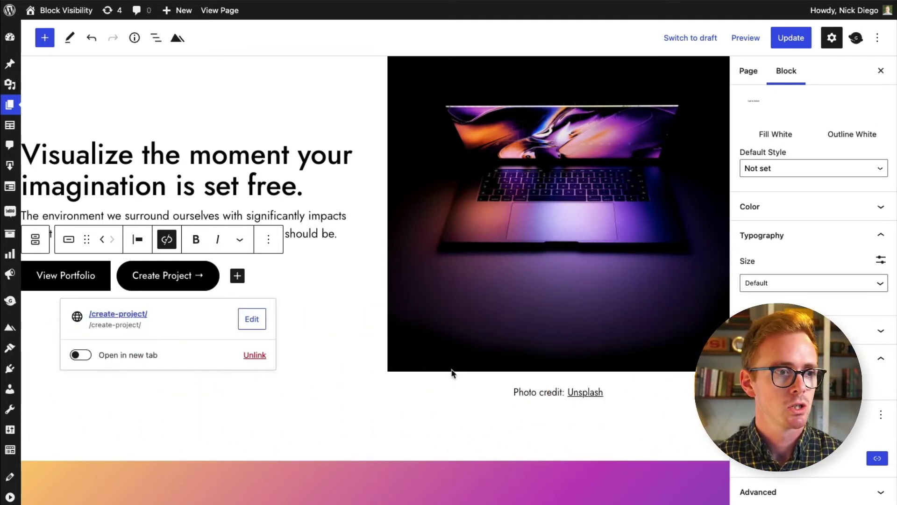
Go to Settings > Block Visibility, confirm leaving the editor, and turn on Full Control Mode
mouse_move(10, 429)
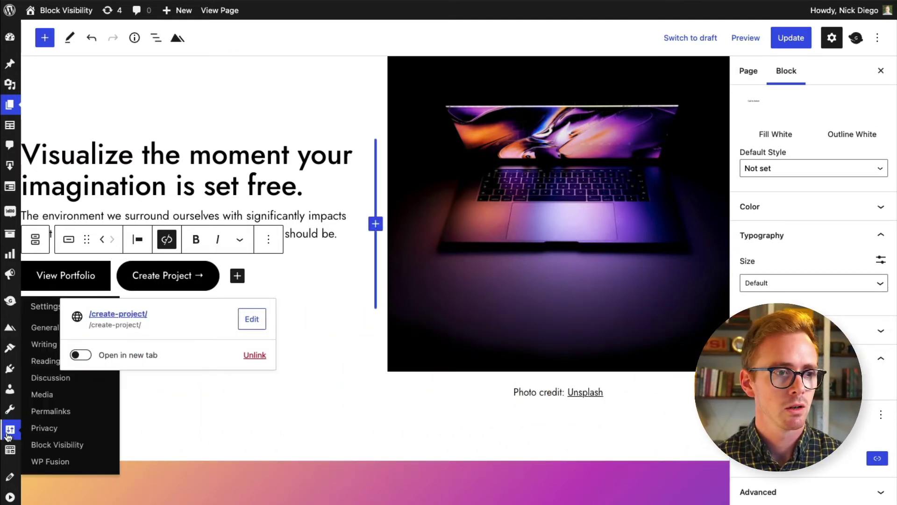
left_click(60, 448)
left_click(372, 204)
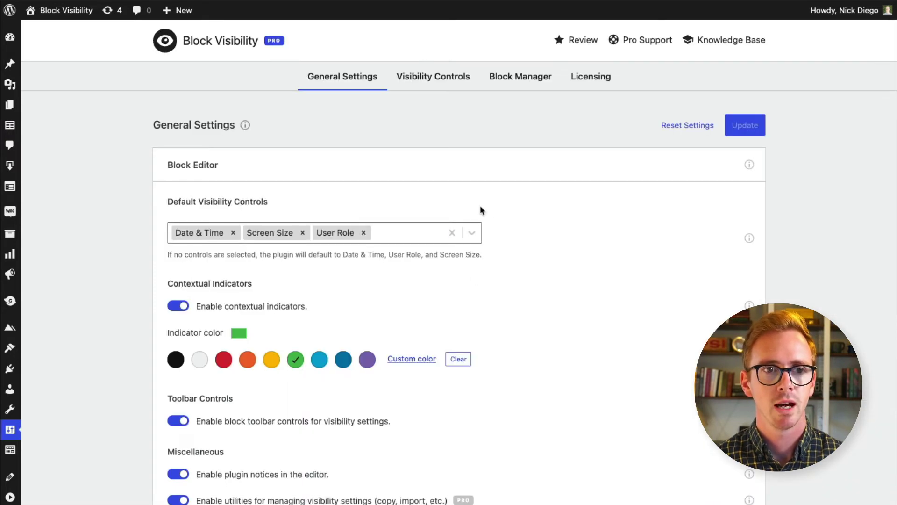
scroll(592, 316, "down", 3)
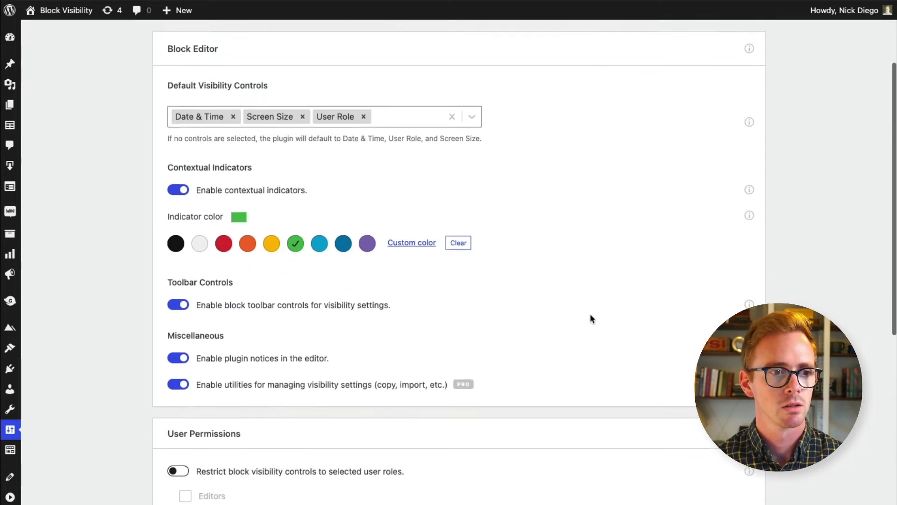
scroll(590, 318, "down", 5)
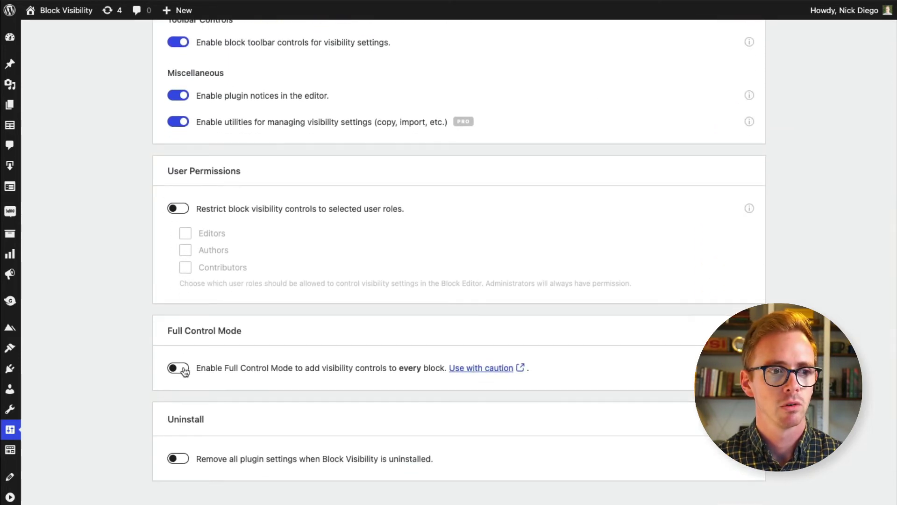
left_click(178, 368)
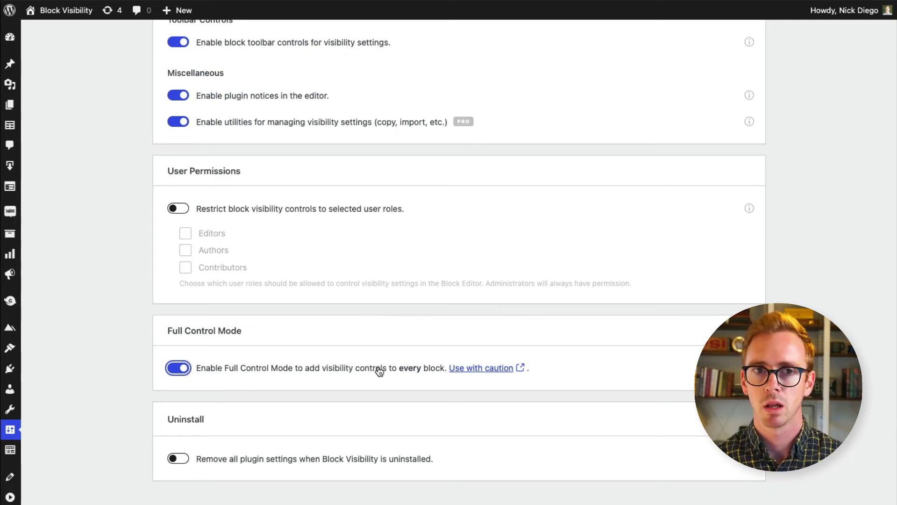
scroll(379, 371, "up", 6)
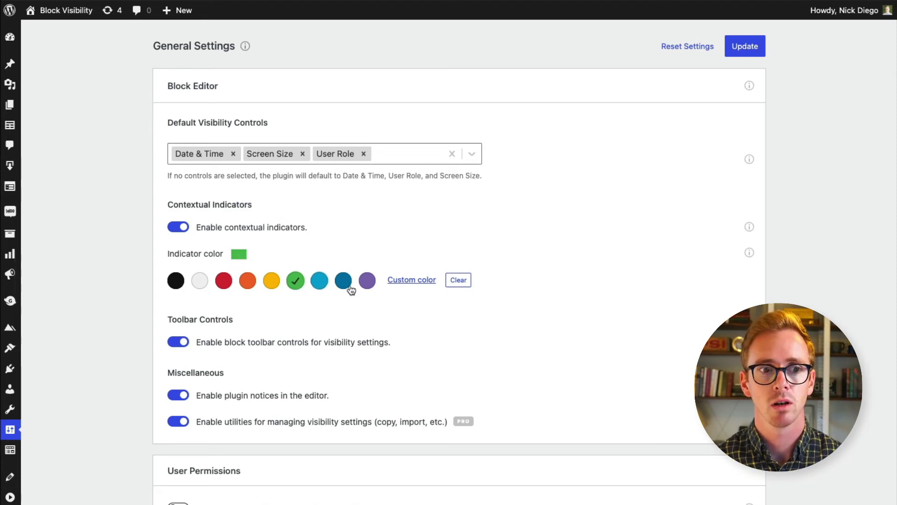
Clear the custom green indicator colour so the indicator reverts to blue
left_click(456, 283)
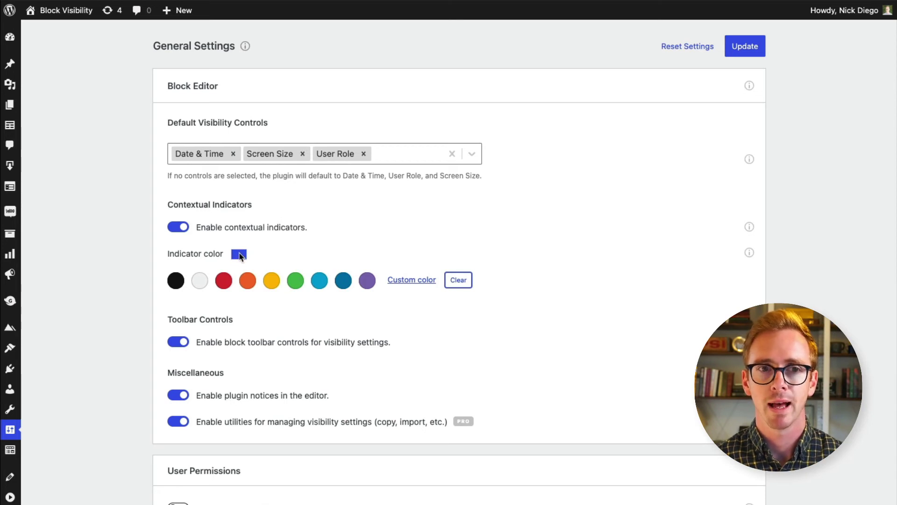
scroll(239, 256, "up", 3)
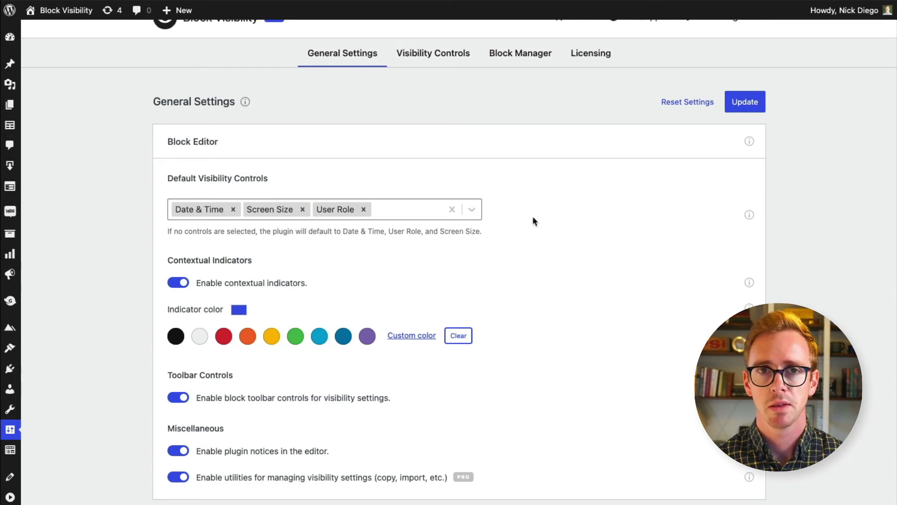
scroll(591, 219, "up", 2)
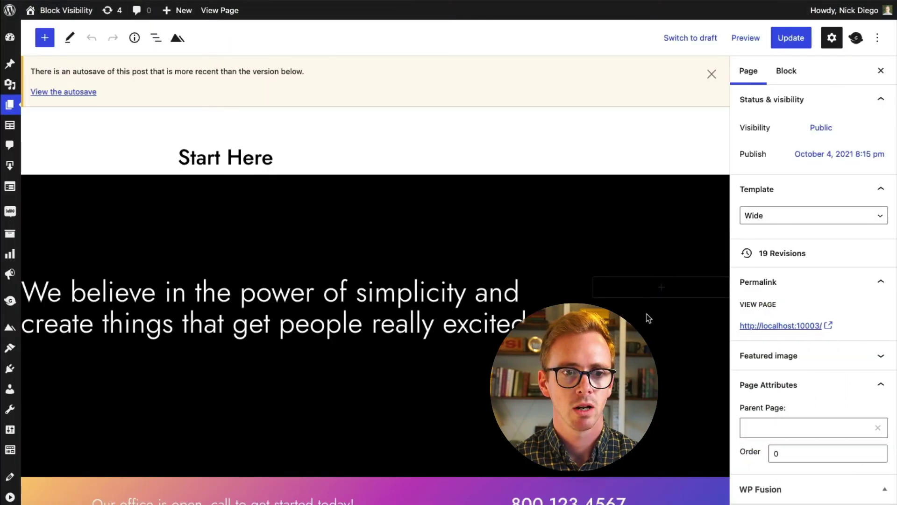
Schedule the purple office-open banner group to show from October 29 to October 31, 2021
scroll(650, 303, "down", 3)
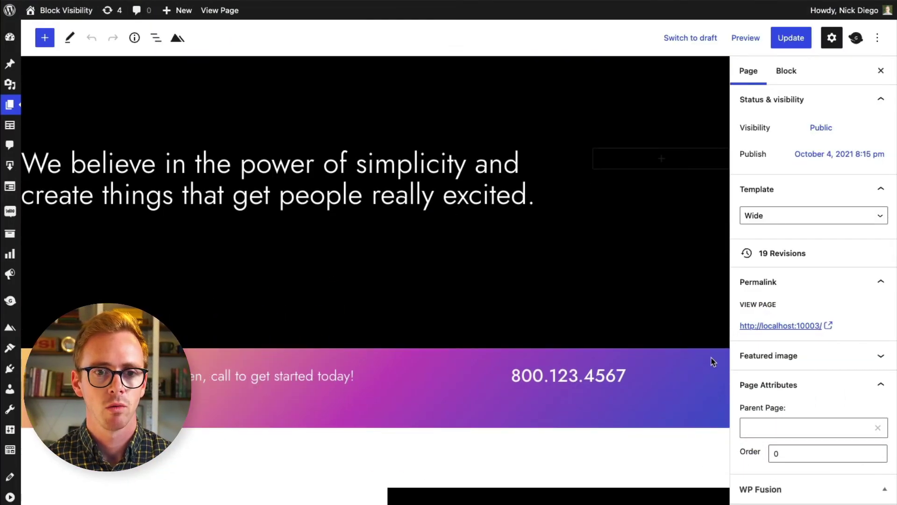
left_click(687, 362)
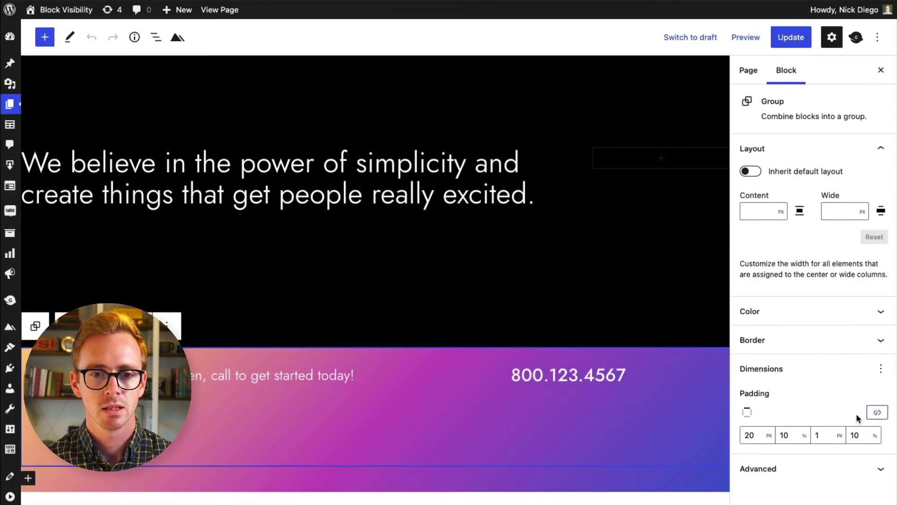
left_click(799, 370)
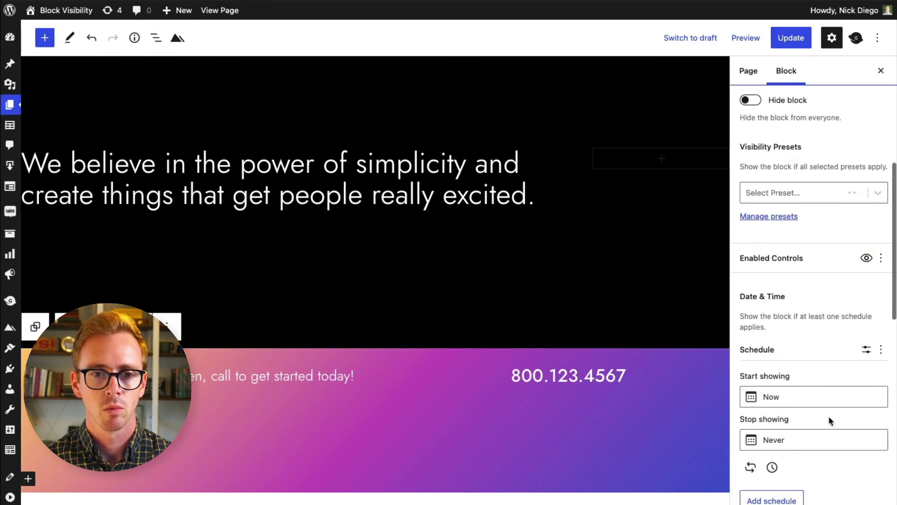
scroll(830, 421, "down", 3)
left_click(790, 312)
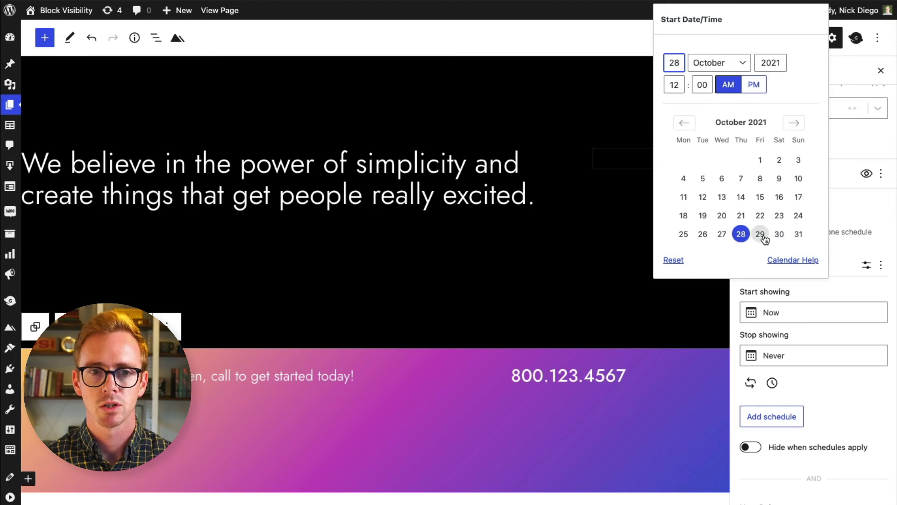
left_click(762, 234)
left_click(797, 364)
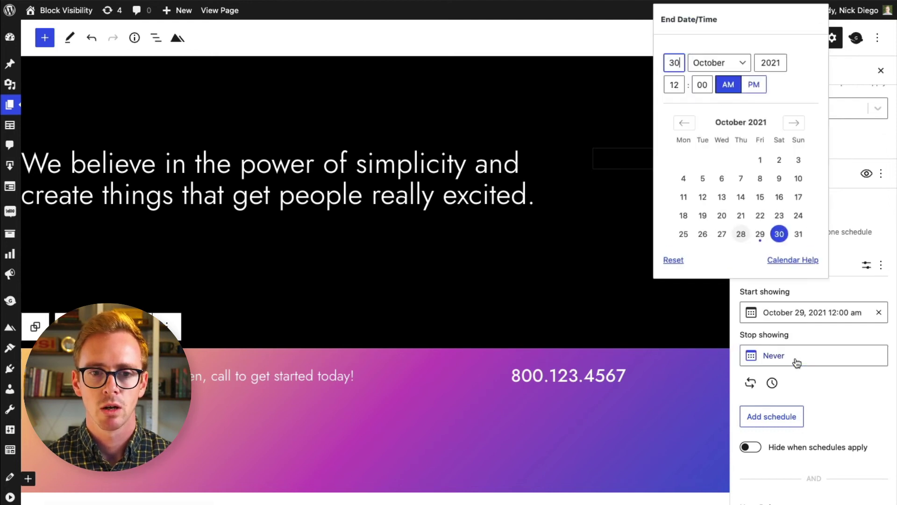
left_click(798, 234)
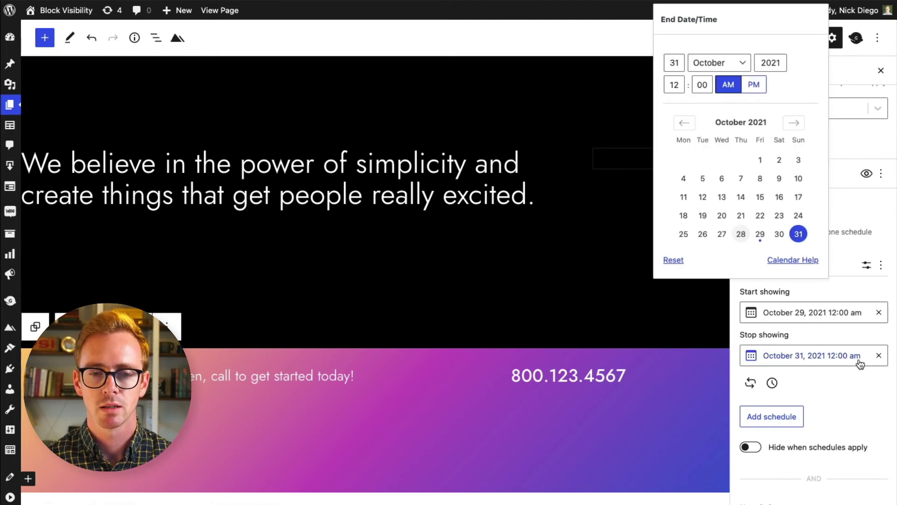
left_click(863, 378)
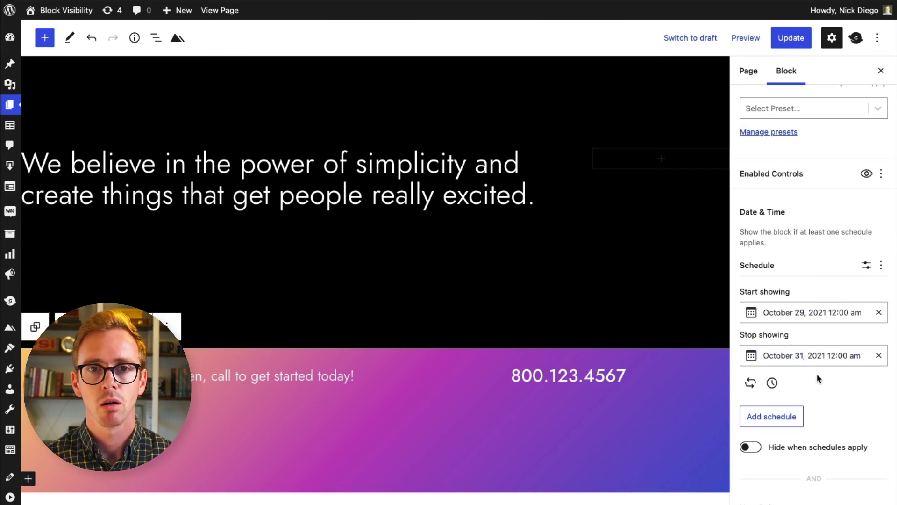
Update the page and preview it in a new tab
left_click(797, 41)
left_click(736, 38)
left_click(649, 147)
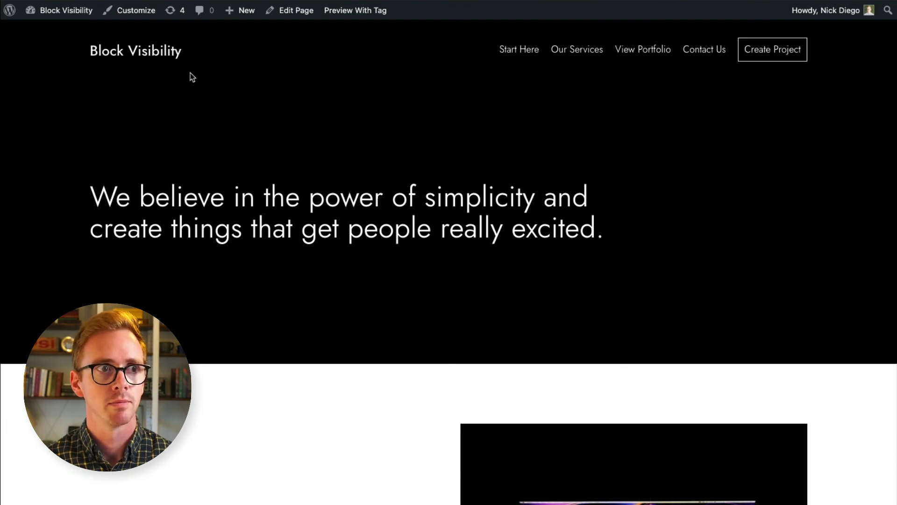
Back in the editor, move the banner's start date to October 28, 2021 and update the page
key("ctrl+w")
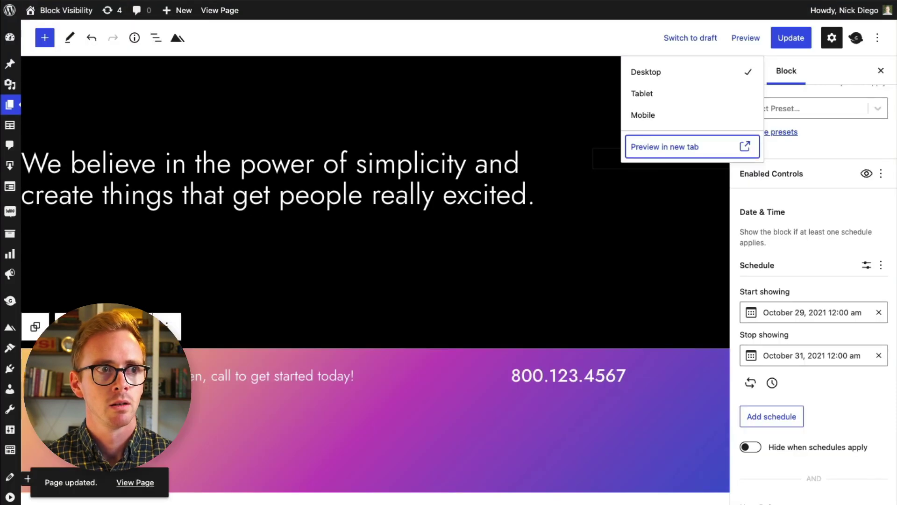
left_click(855, 385)
left_click(821, 311)
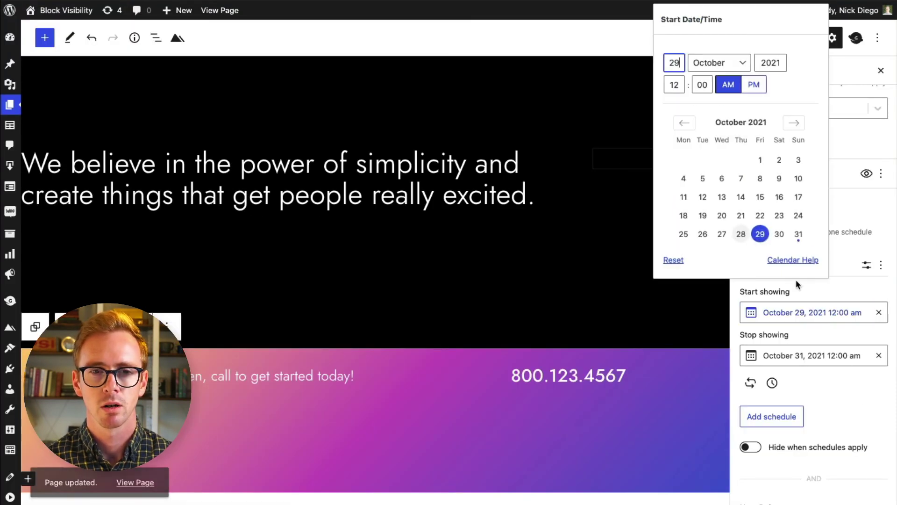
left_click(743, 236)
left_click(850, 395)
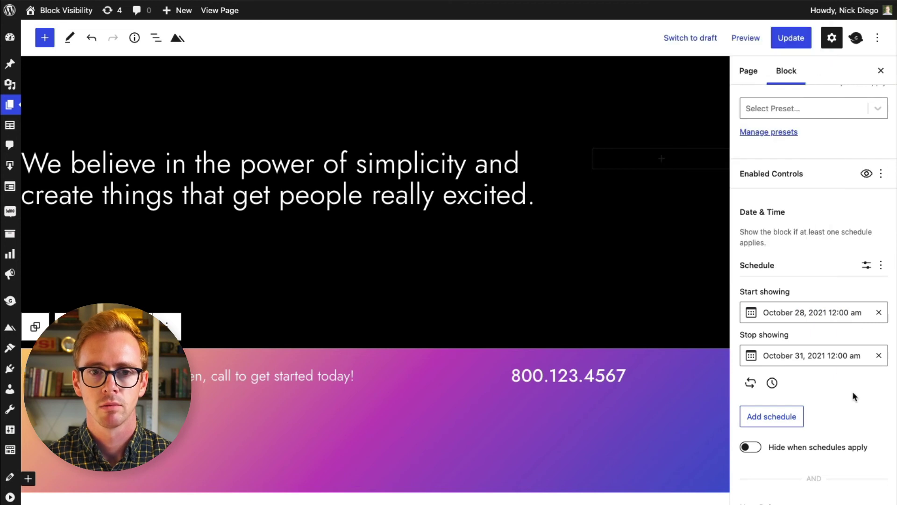
left_click(791, 40)
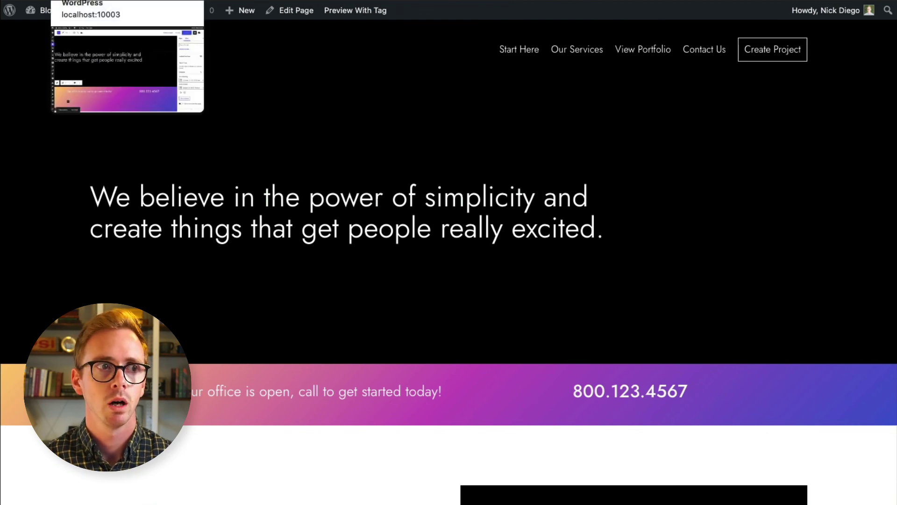
Switch from the preview back to the block editor tab
left_click(93, 1)
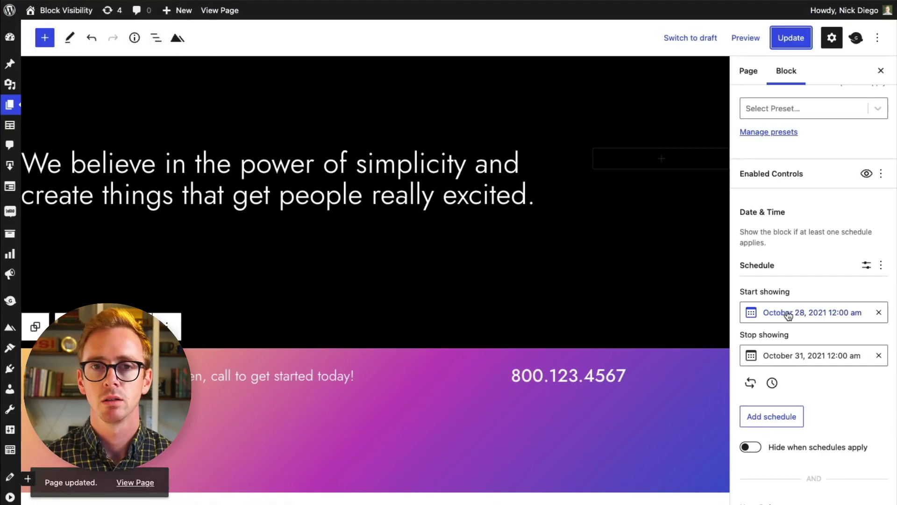